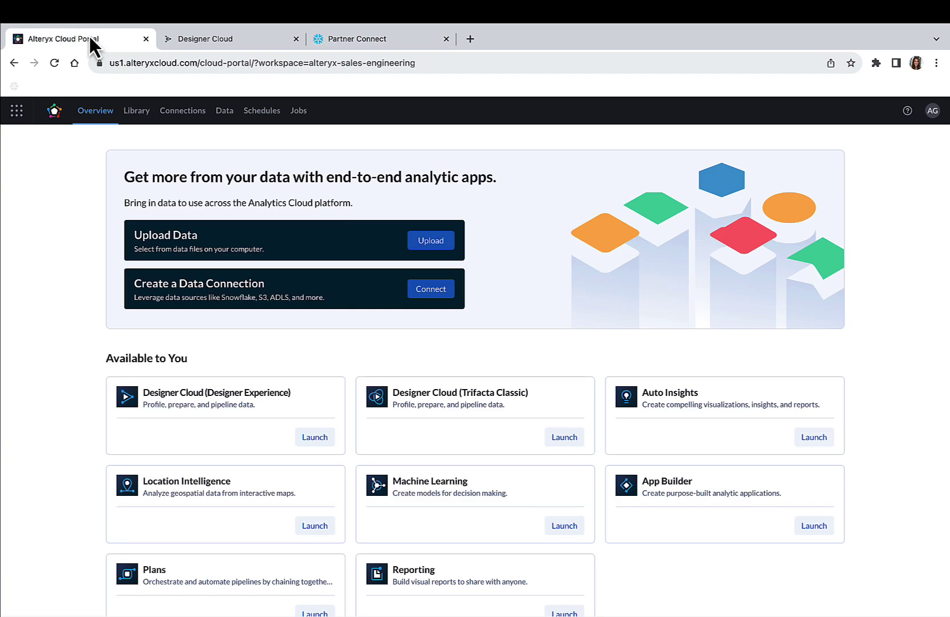
- Examine the connector types offered for a new data connection and the fields of the Snowflake connection form
{"action": "left_click", "coordinate": [184, 114]}
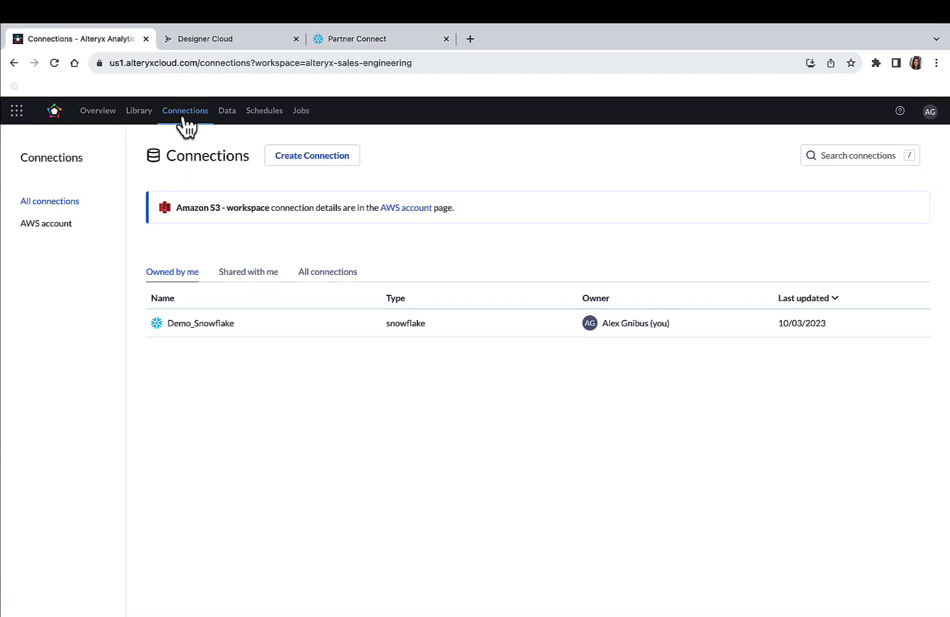
{"action": "left_click", "coordinate": [314, 166]}
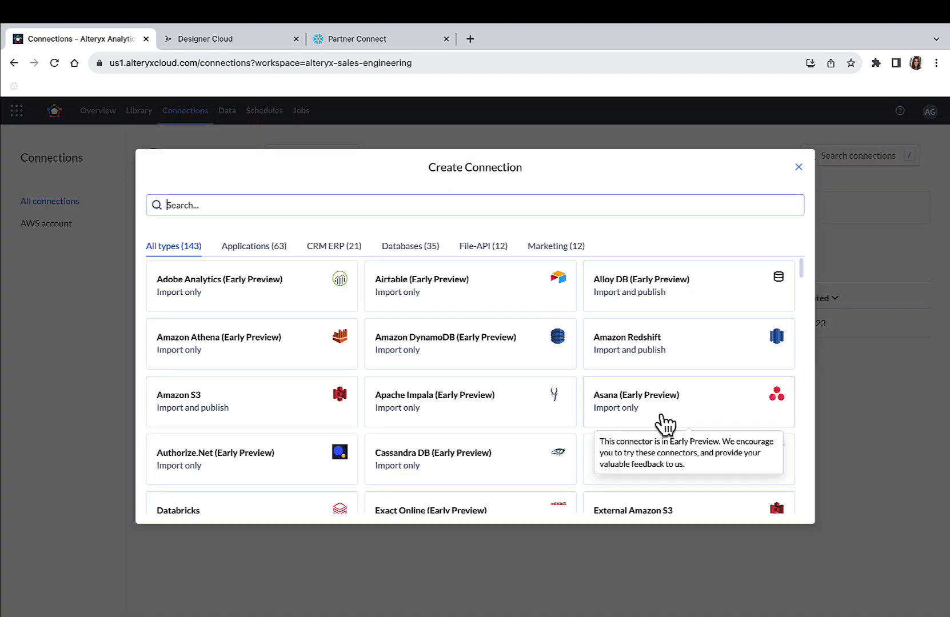
{"action": "scroll", "coordinate": [664, 422], "scroll_direction": "down", "scroll_amount": 6}
{"action": "scroll", "coordinate": [663, 423], "scroll_direction": "down", "scroll_amount": 12}
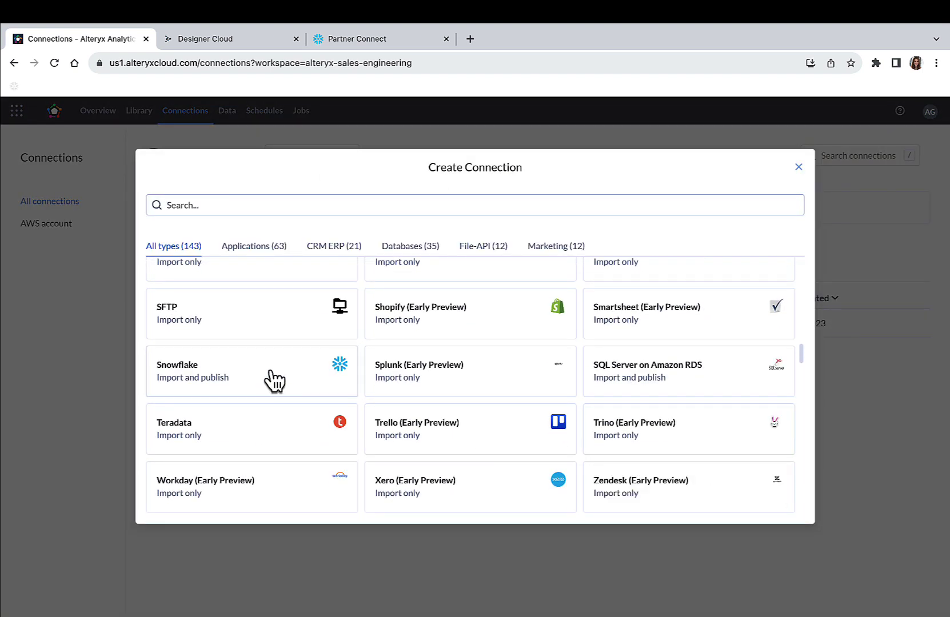
{"action": "left_click", "coordinate": [273, 379]}
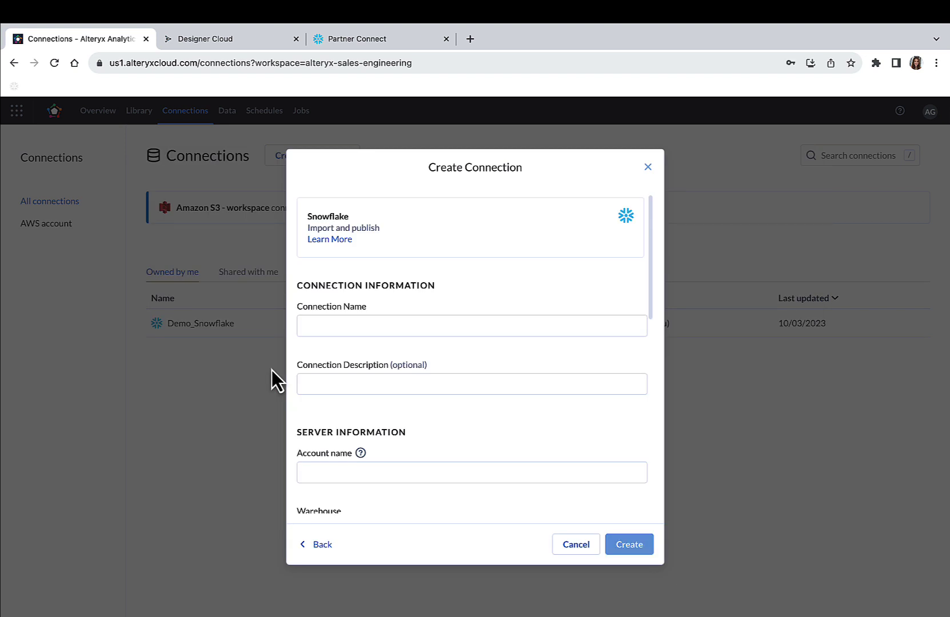
{"action": "left_click", "coordinate": [648, 168]}
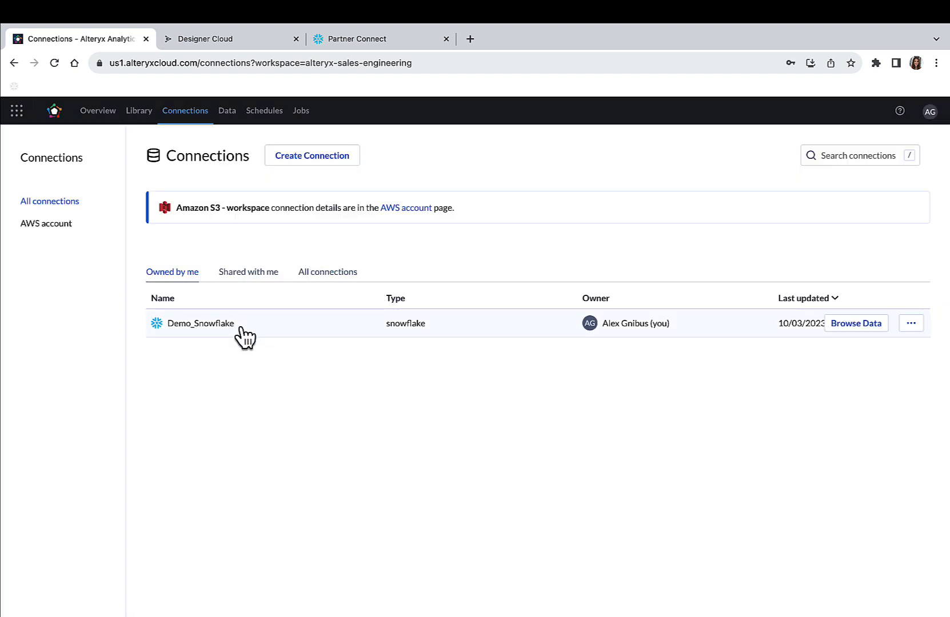
- Review the list of owned datasets imported from the Demo_Snowflake connection
{"action": "left_click", "coordinate": [227, 112]}
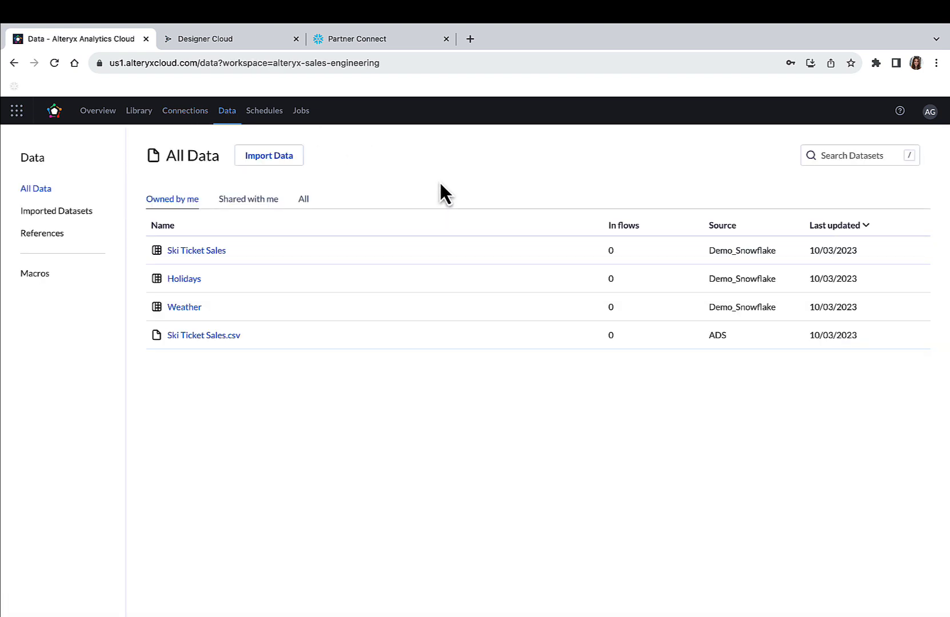
{"action": "mouse_move", "coordinate": [434, 252]}
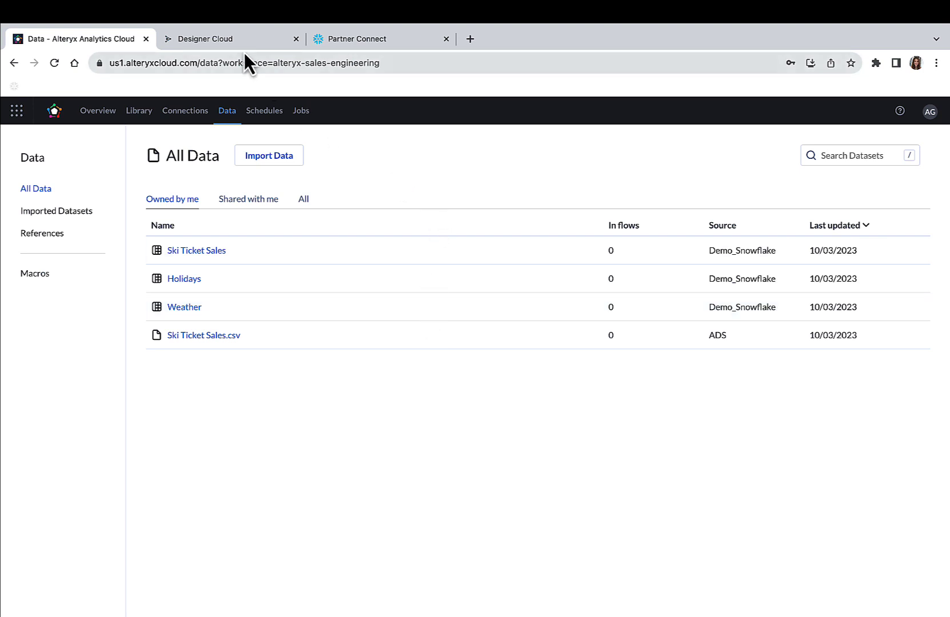
- Switch to the Designer Cloud workflow and add an Input Data tool that reads the Ski Ticket Sales dataset
{"action": "left_click", "coordinate": [231, 40]}
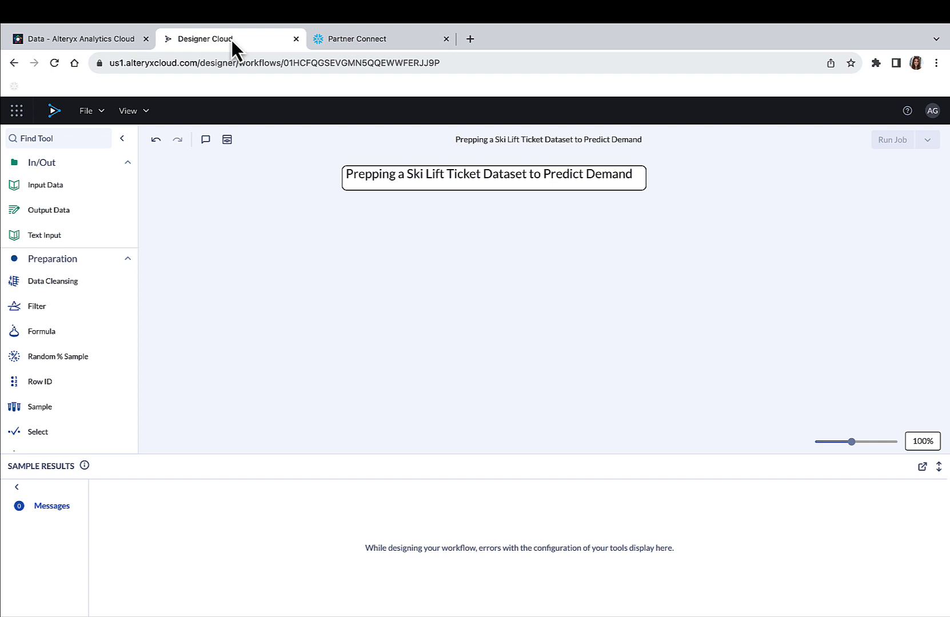
{"action": "left_click_drag", "start_coordinate": [64, 183], "coordinate": [125, 195]}
{"action": "left_click_drag", "start_coordinate": [177, 238], "coordinate": [178, 237]}
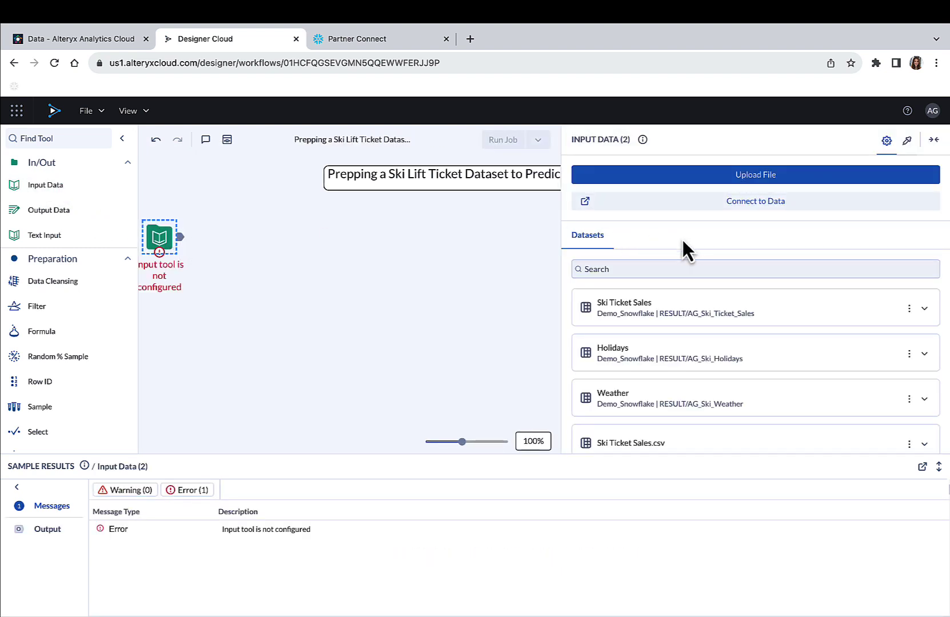
{"action": "left_click", "coordinate": [773, 313]}
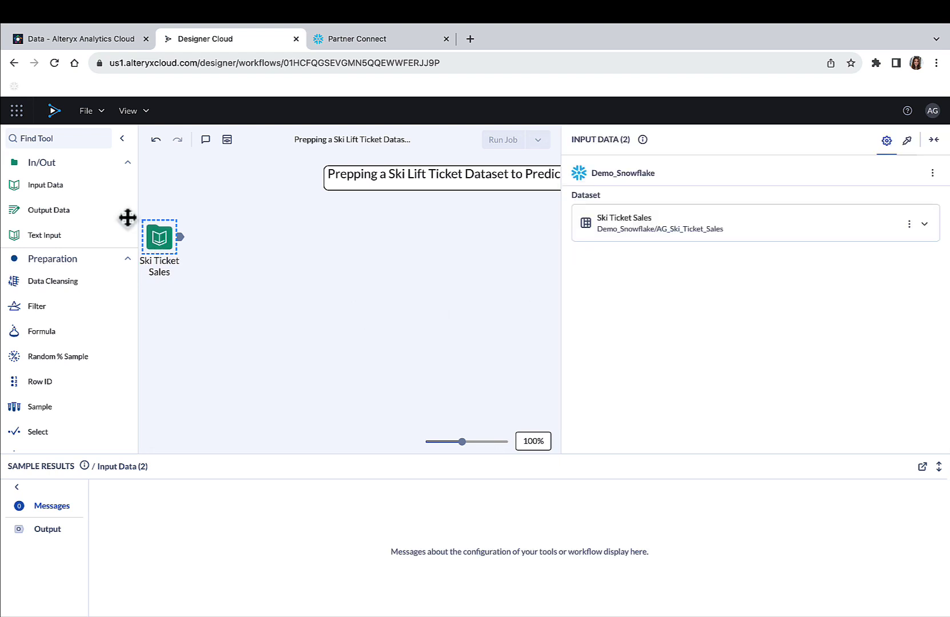
- Add two more Input Data tools below Ski Ticket Sales, one for the Holidays dataset and one for Weather
{"action": "left_click_drag", "start_coordinate": [53, 192], "coordinate": [160, 300]}
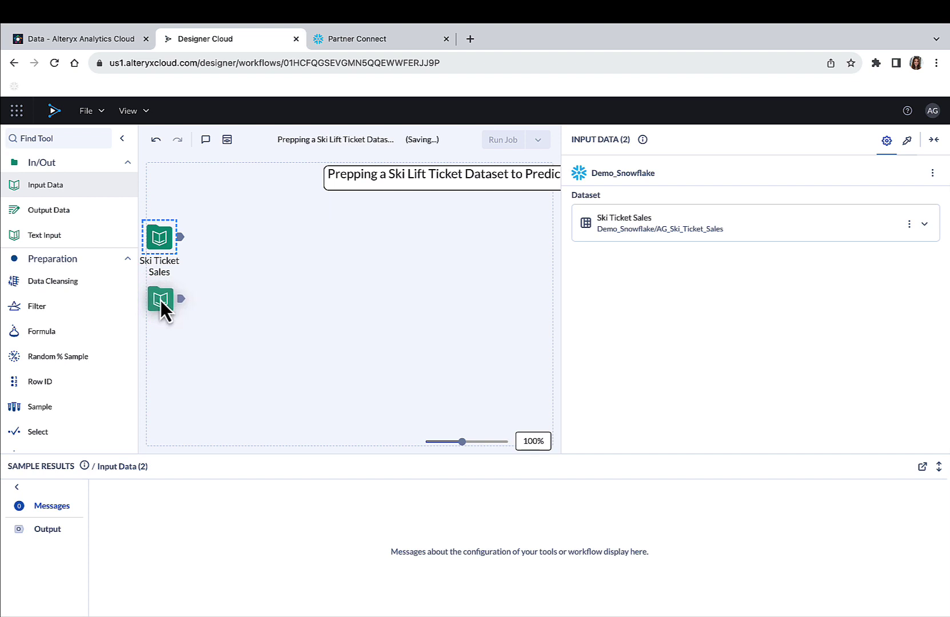
{"action": "left_click", "coordinate": [763, 357]}
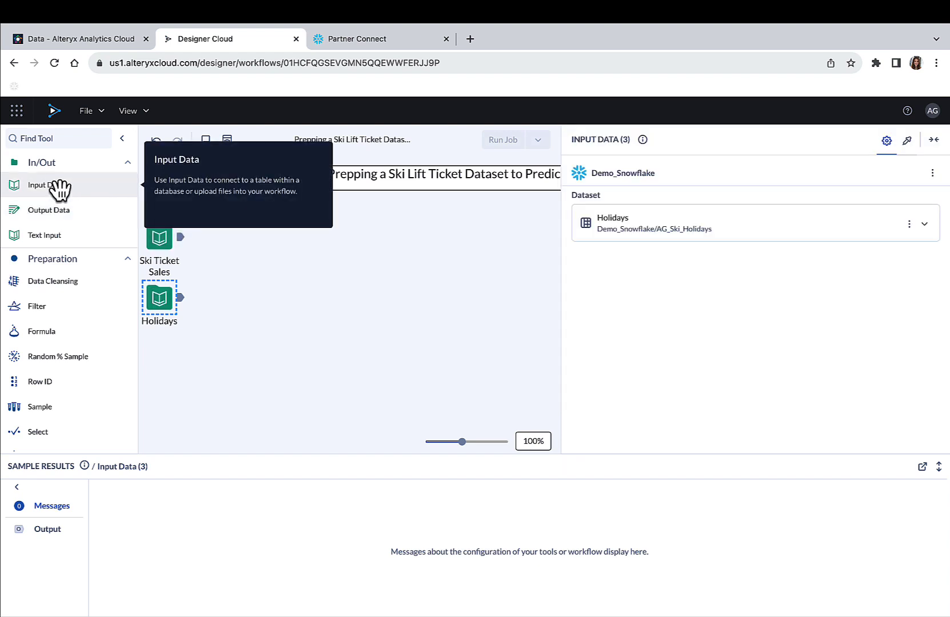
{"action": "left_click_drag", "start_coordinate": [59, 189], "coordinate": [156, 353]}
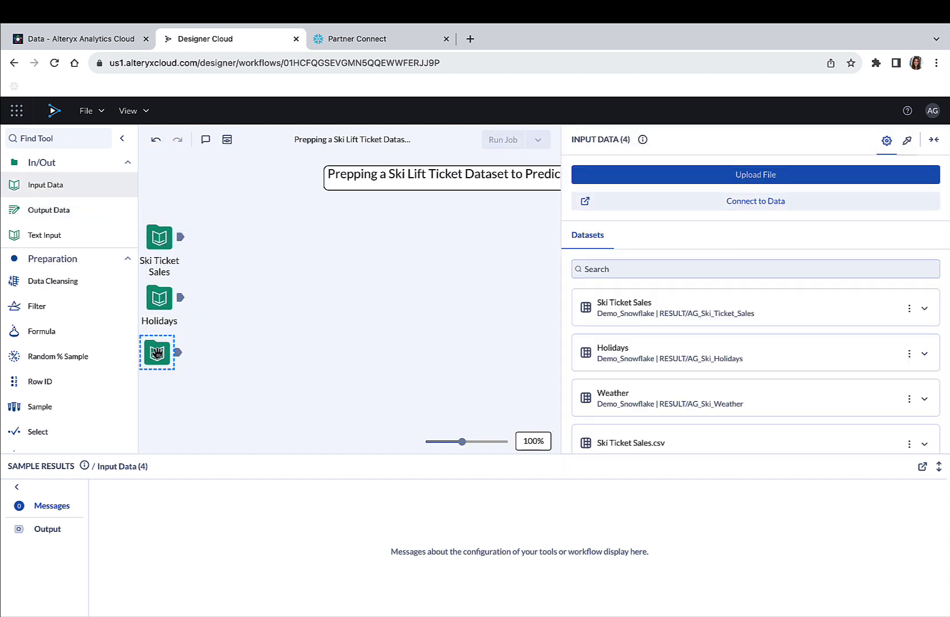
{"action": "left_click", "coordinate": [785, 406]}
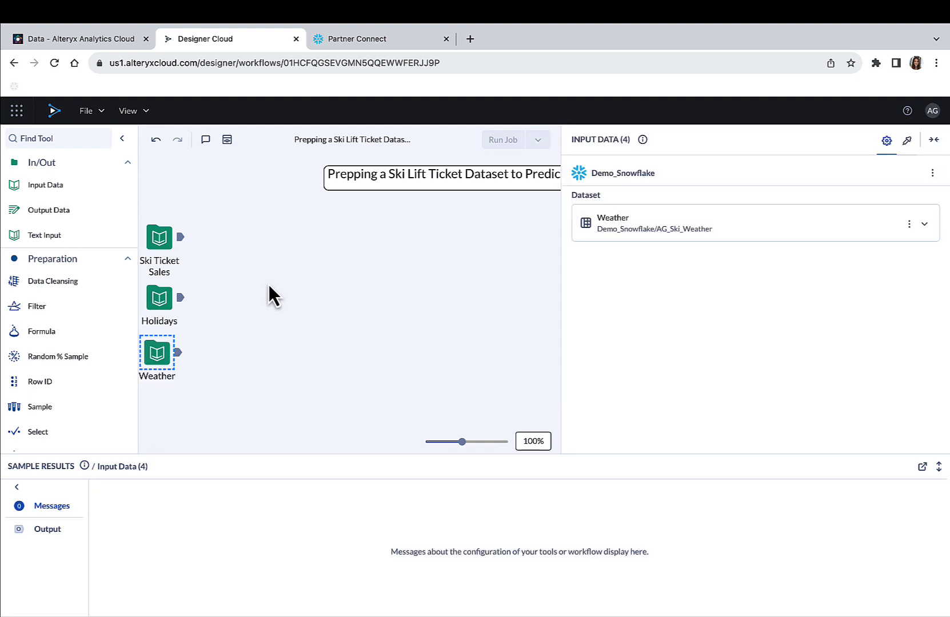
{"action": "left_click", "coordinate": [269, 284]}
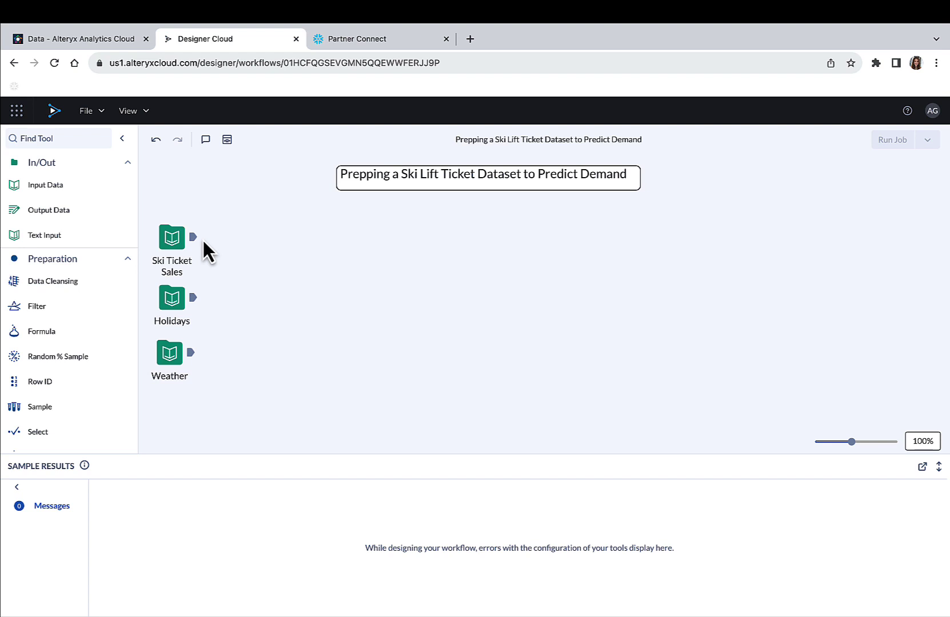
- Profile the Holidays data and apply the suggested removal of leading and trailing whitespace to its month column
{"action": "left_click", "coordinate": [175, 300]}
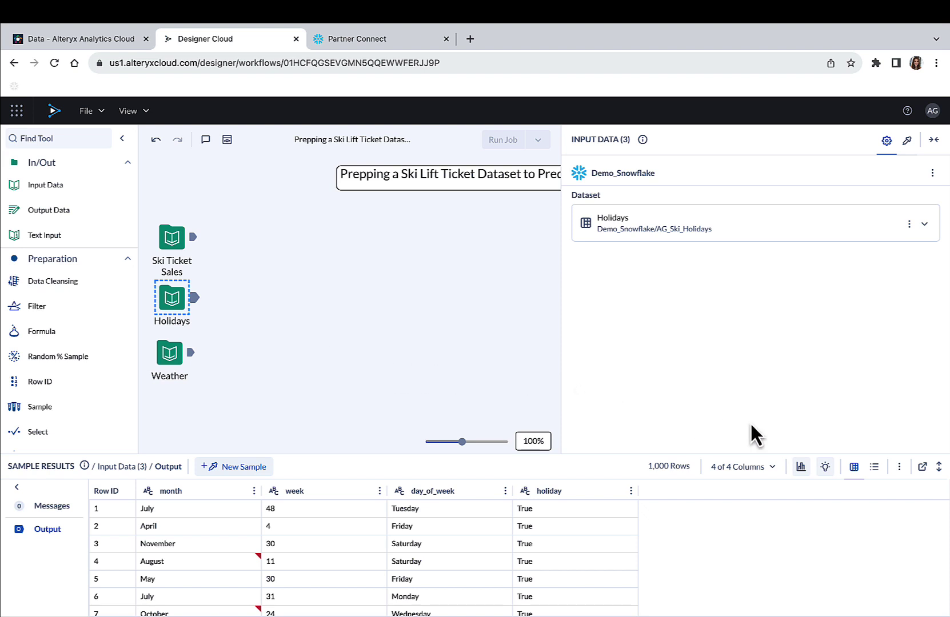
{"action": "left_click", "coordinate": [801, 468]}
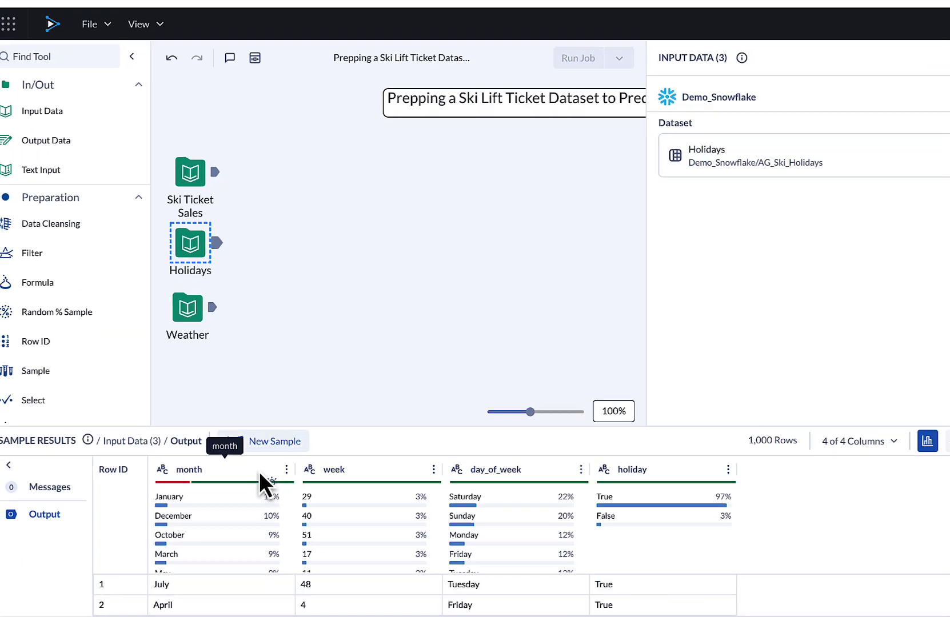
{"action": "left_click", "coordinate": [283, 383]}
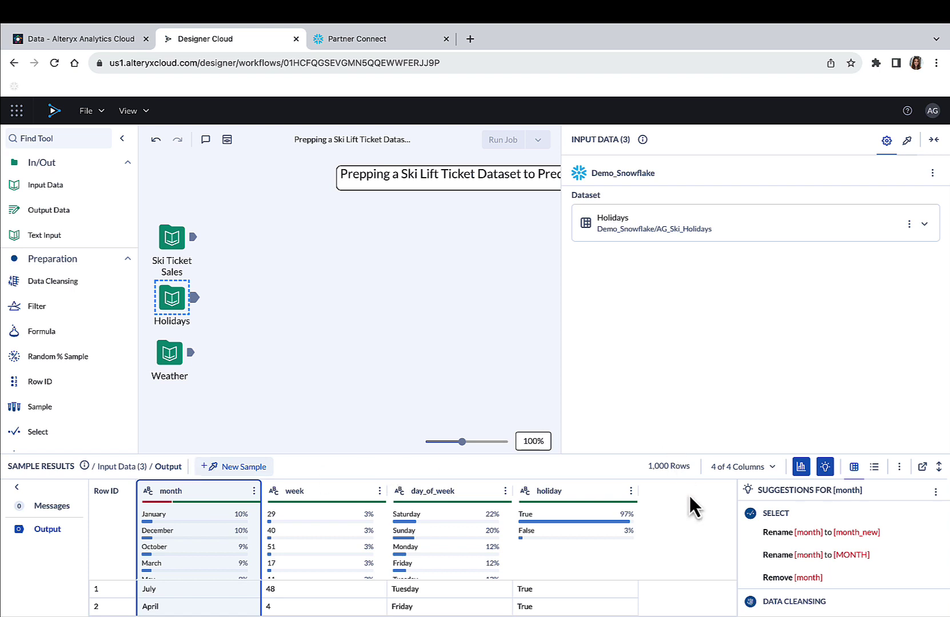
{"action": "scroll", "coordinate": [875, 561], "scroll_direction": "down", "scroll_amount": 3}
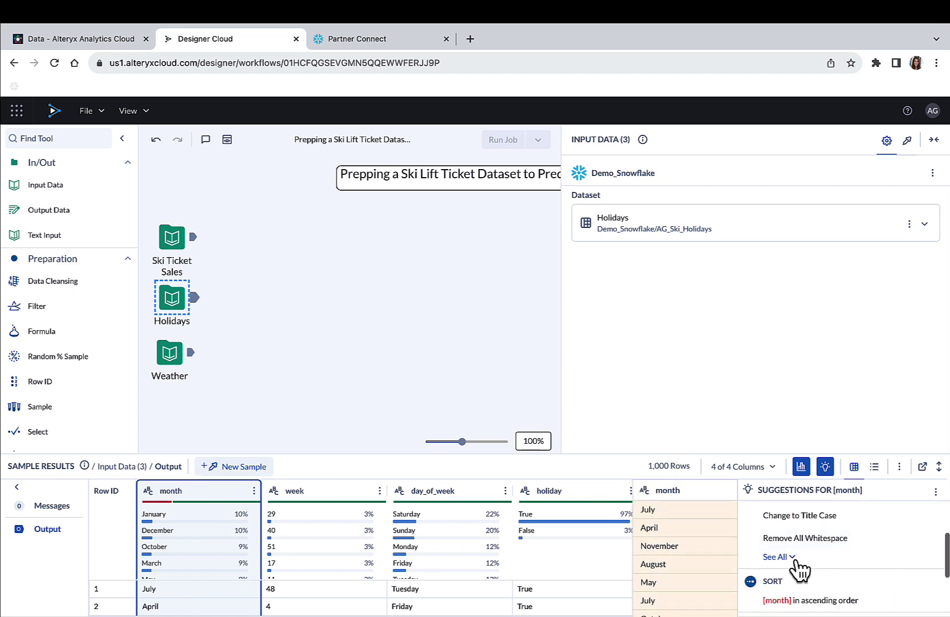
{"action": "left_click", "coordinate": [793, 560]}
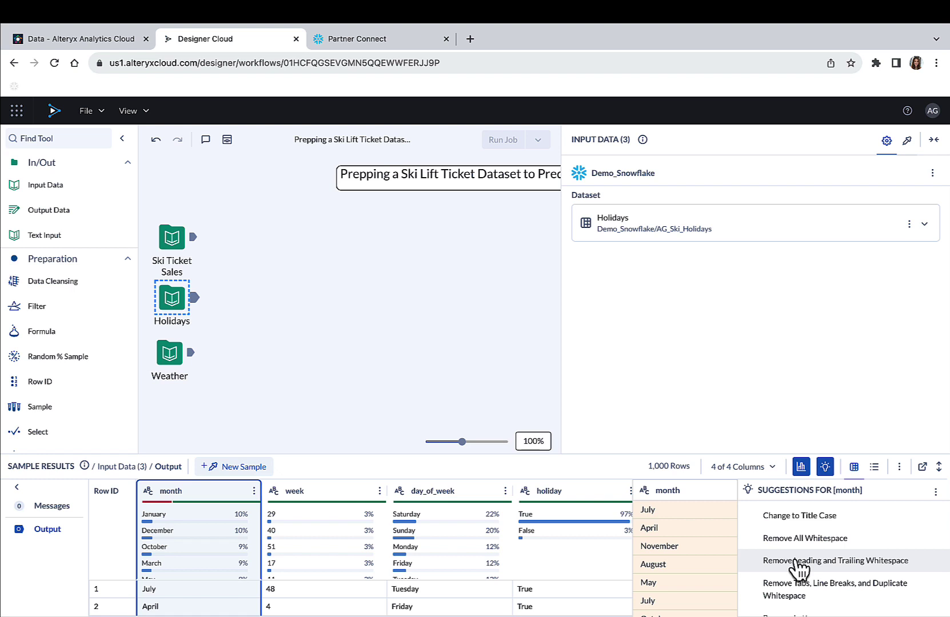
{"action": "left_click", "coordinate": [796, 564]}
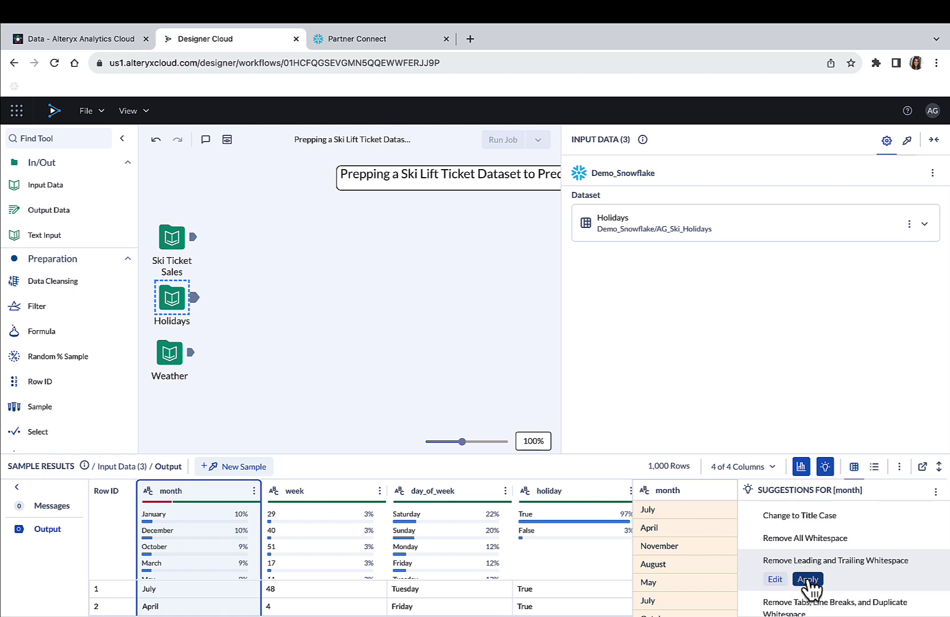
{"action": "left_click", "coordinate": [808, 579]}
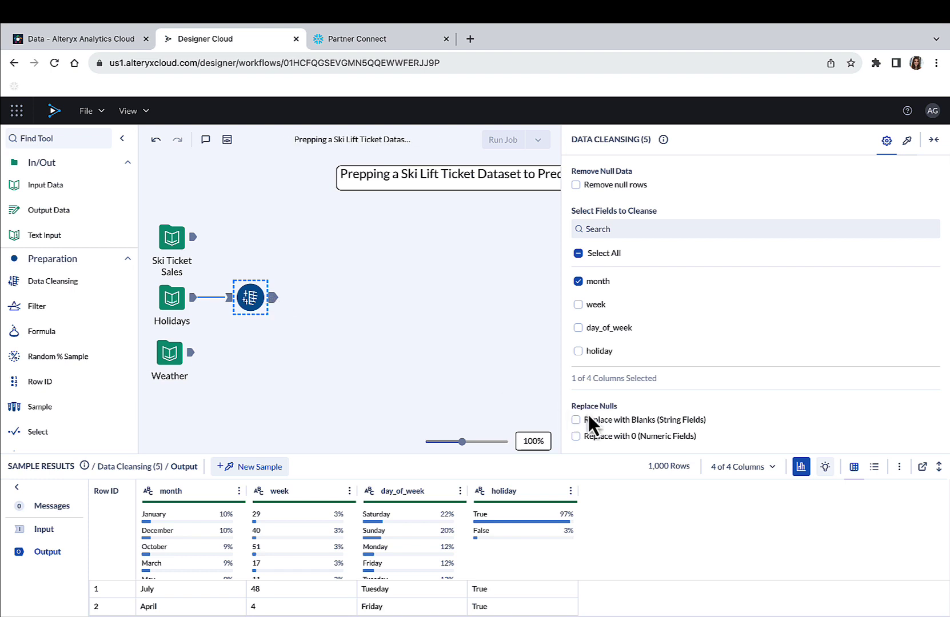
{"action": "left_click", "coordinate": [801, 468]}
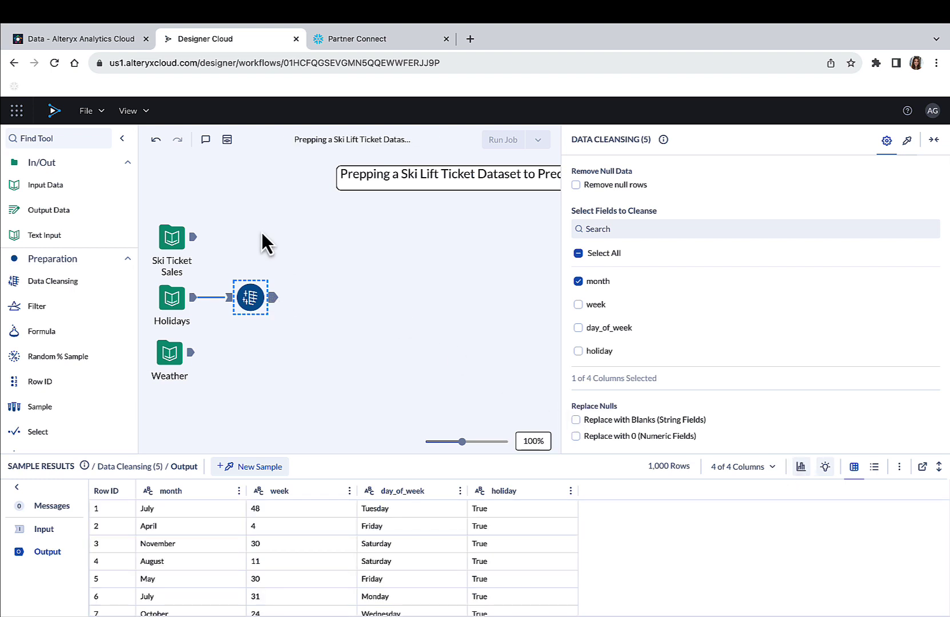
- Split the Ski Ticket Sales Date column into 3 columns at the comma delimiter, with Date as the output column name
{"action": "left_click", "coordinate": [172, 238]}
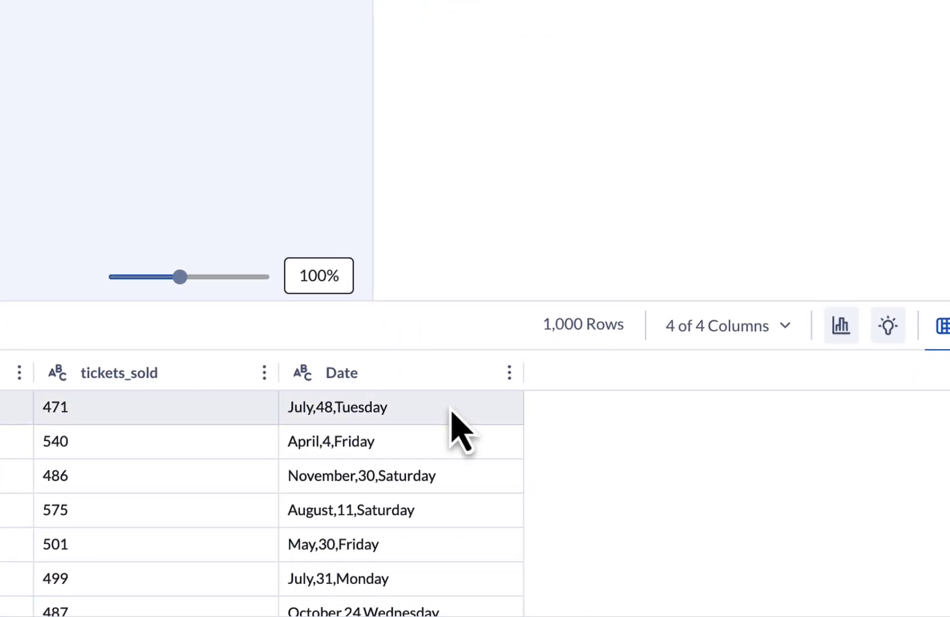
{"action": "left_click", "coordinate": [509, 372]}
{"action": "mouse_move", "coordinate": [665, 360]}
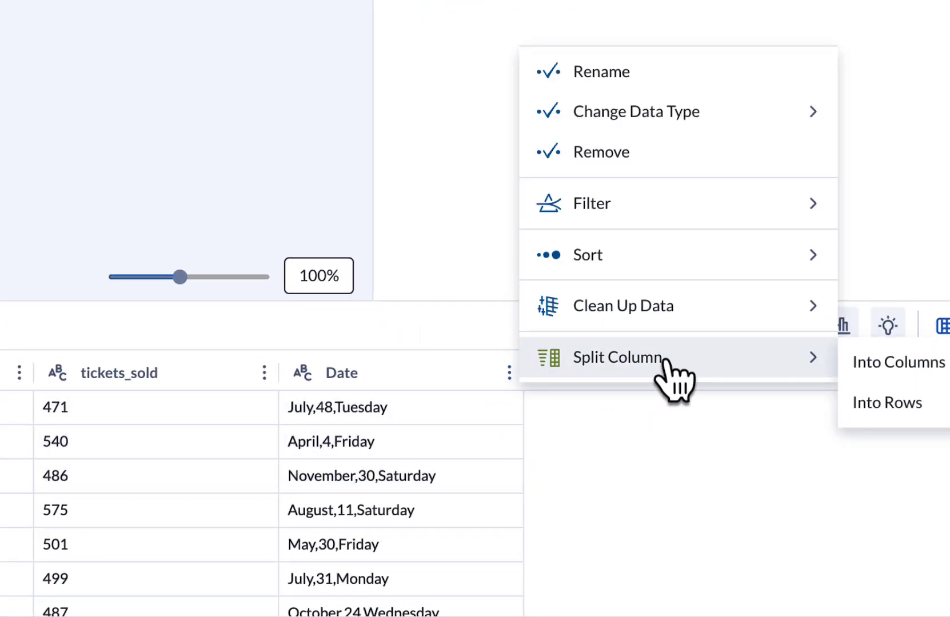
{"action": "left_click", "coordinate": [888, 363]}
{"action": "left_click_drag", "start_coordinate": [554, 299], "coordinate": [502, 309]}
{"action": "type", "text": "Date"}
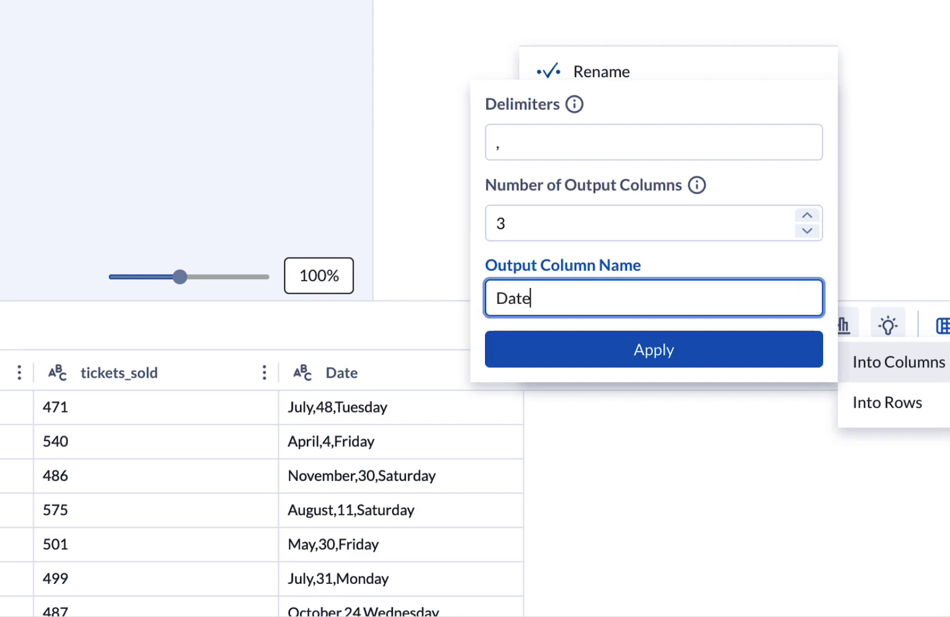
{"action": "left_click", "coordinate": [605, 357]}
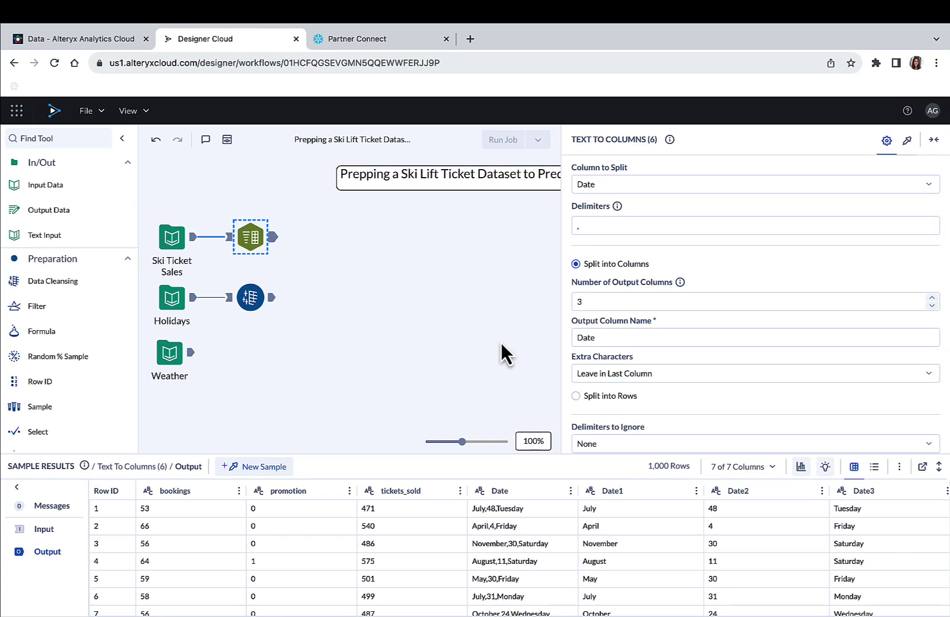
- Connect a Select tool after Text To Columns and set the bookings and tickets_sold columns to Integer
{"action": "scroll", "coordinate": [74, 377], "scroll_direction": "down", "scroll_amount": 1}
{"action": "left_click_drag", "start_coordinate": [74, 377], "coordinate": [323, 236]}
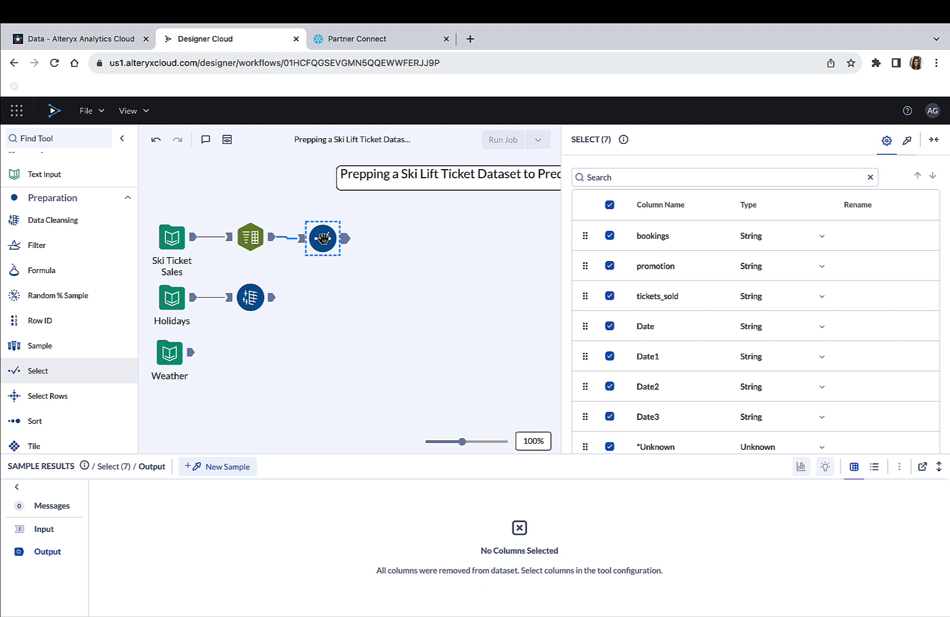
{"action": "left_click", "coordinate": [822, 237]}
{"action": "left_click", "coordinate": [791, 302]}
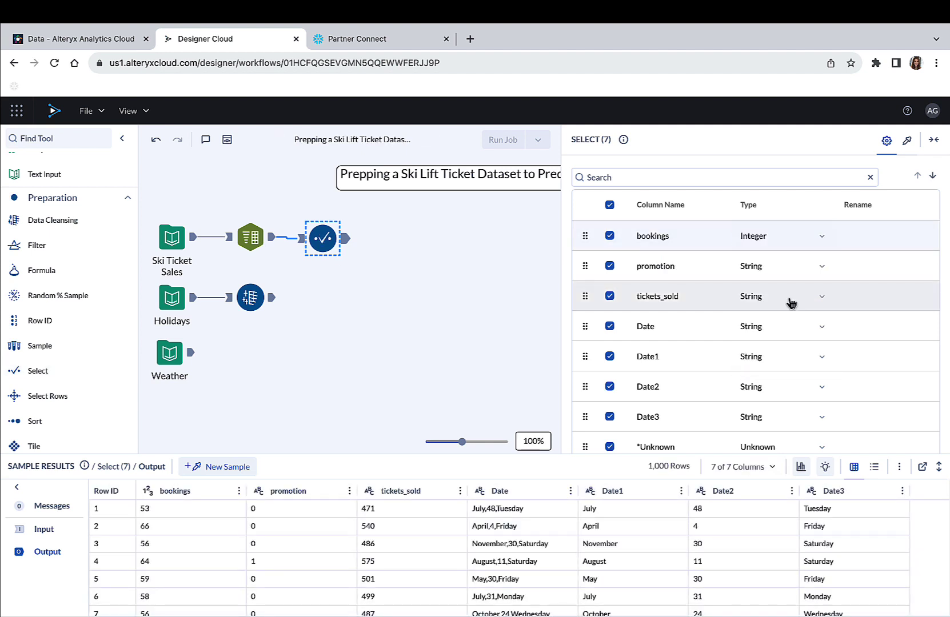
{"action": "left_click", "coordinate": [823, 297]}
{"action": "left_click", "coordinate": [758, 361]}
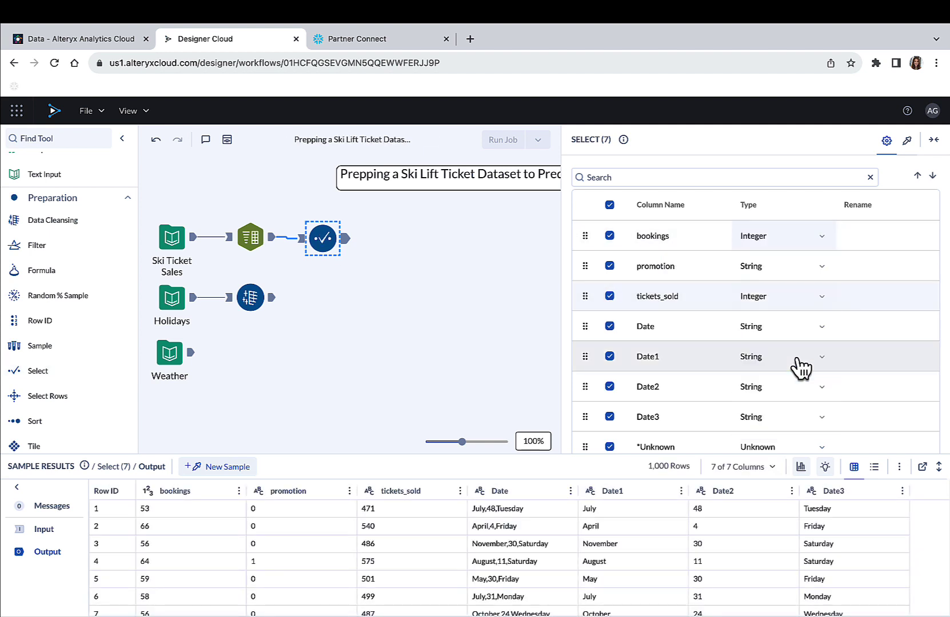
- Exclude the Date column in the Select tool and rename Date1 to Month, Date2 to Week and Date3 to Day_of_week
{"action": "left_click", "coordinate": [610, 326]}
{"action": "left_click", "coordinate": [869, 357]}
{"action": "type", "text": "M"}
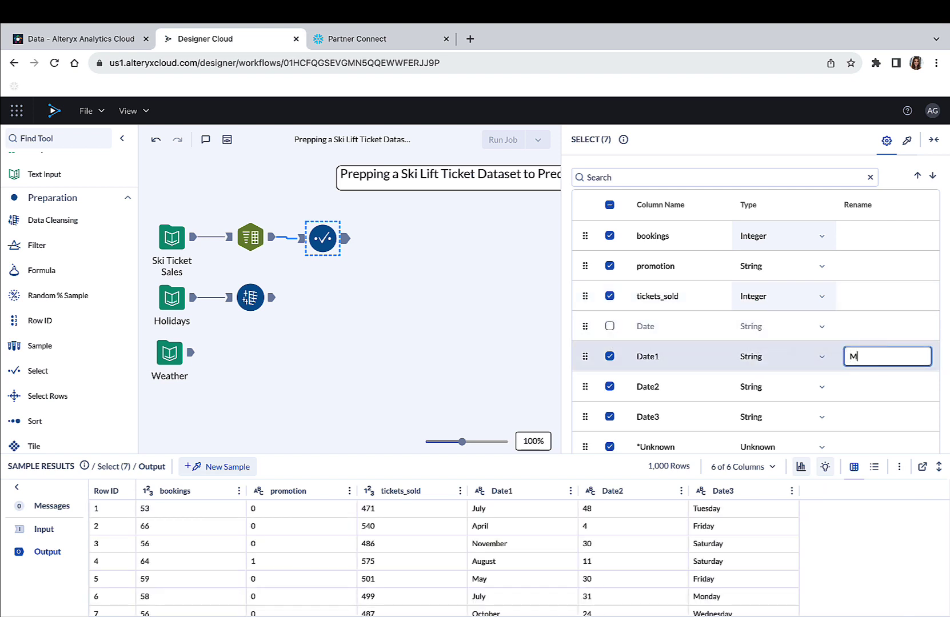
{"action": "type", "text": "onth"}
{"action": "left_click", "coordinate": [877, 387]}
{"action": "type", "text": "Week"}
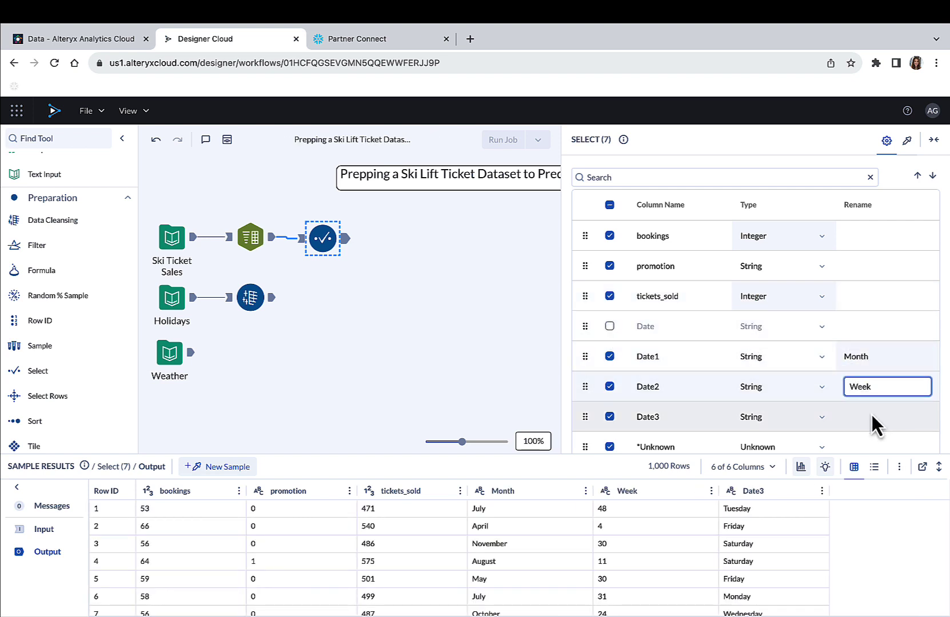
{"action": "left_click", "coordinate": [871, 415]}
{"action": "type", "text": "Day_of_week"}
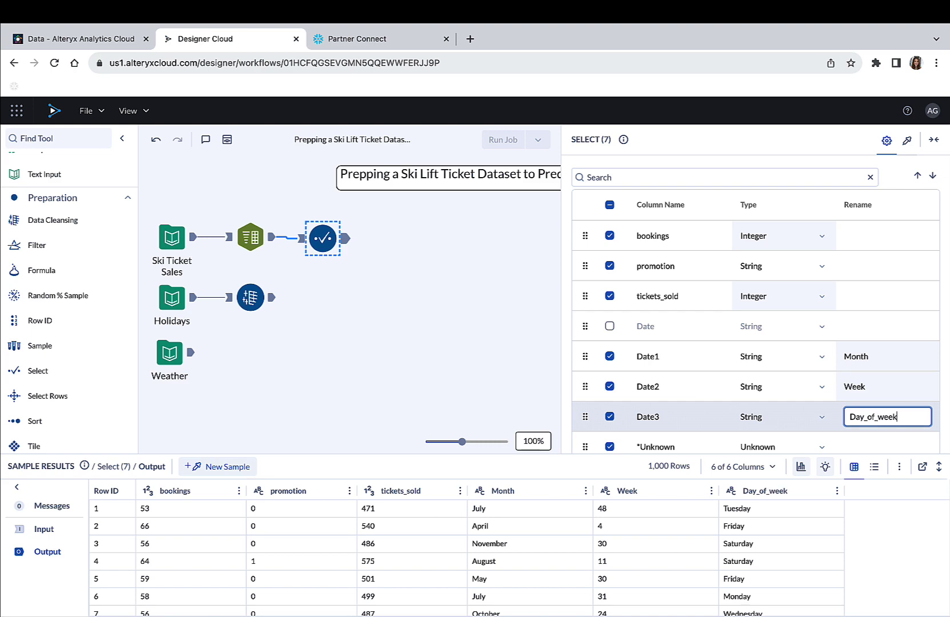
{"action": "left_click", "coordinate": [774, 162]}
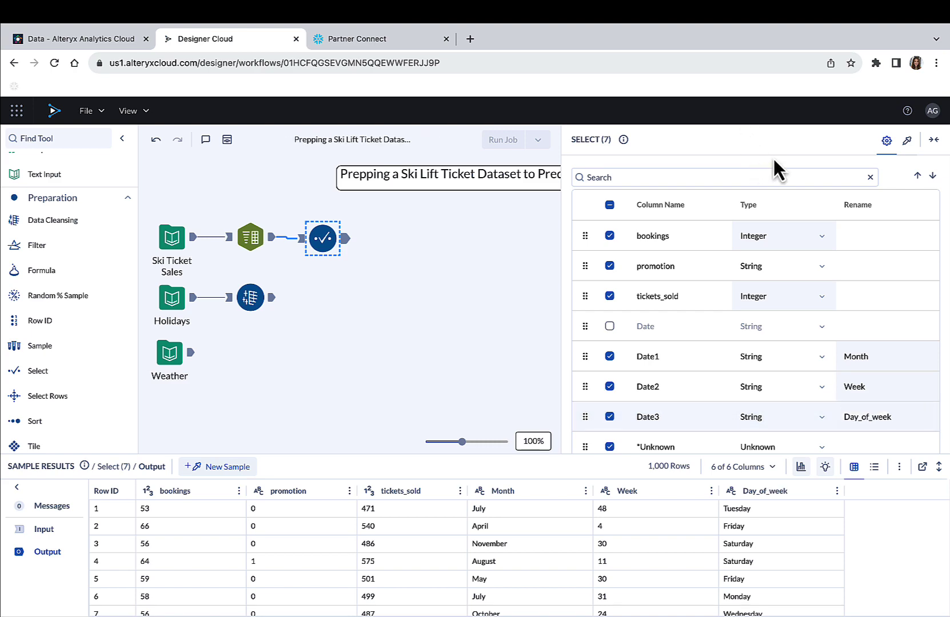
{"action": "left_click", "coordinate": [353, 269]}
- Add a Join tool combining the Select output with the cleansed Holidays data on Month, Week and Day_of_week
{"action": "scroll", "coordinate": [35, 343], "scroll_direction": "down", "scroll_amount": 5}
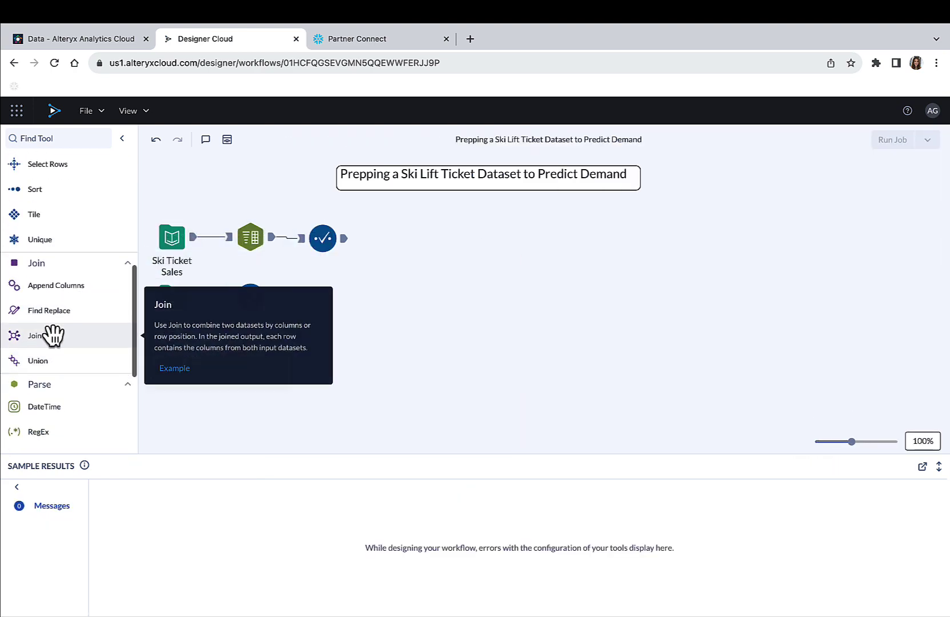
{"action": "left_click_drag", "start_coordinate": [46, 335], "coordinate": [456, 268]}
{"action": "left_click_drag", "start_coordinate": [372, 267], "coordinate": [373, 267]}
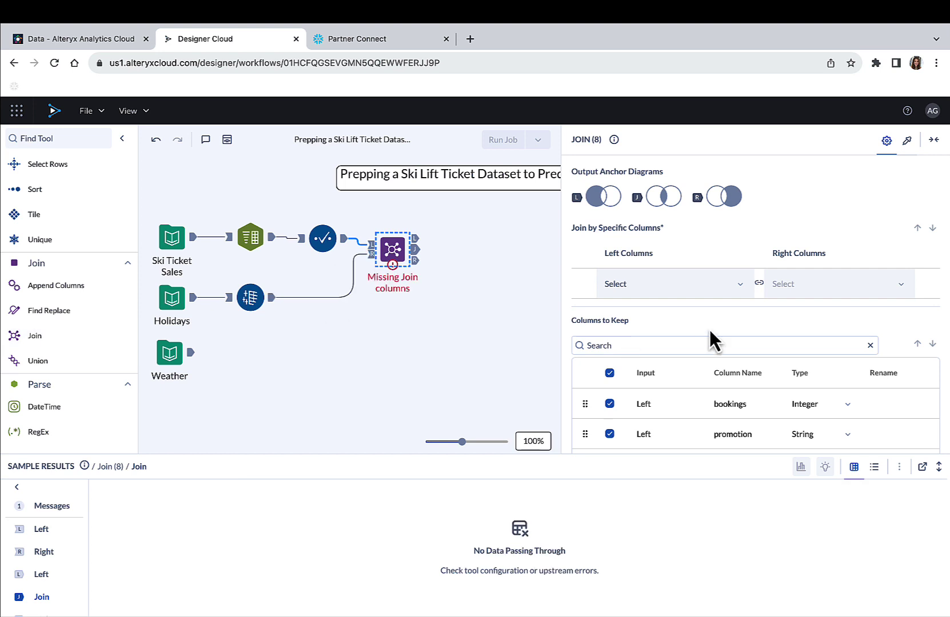
{"action": "left_click", "coordinate": [741, 293]}
{"action": "left_click", "coordinate": [622, 367]}
{"action": "left_click", "coordinate": [732, 322]}
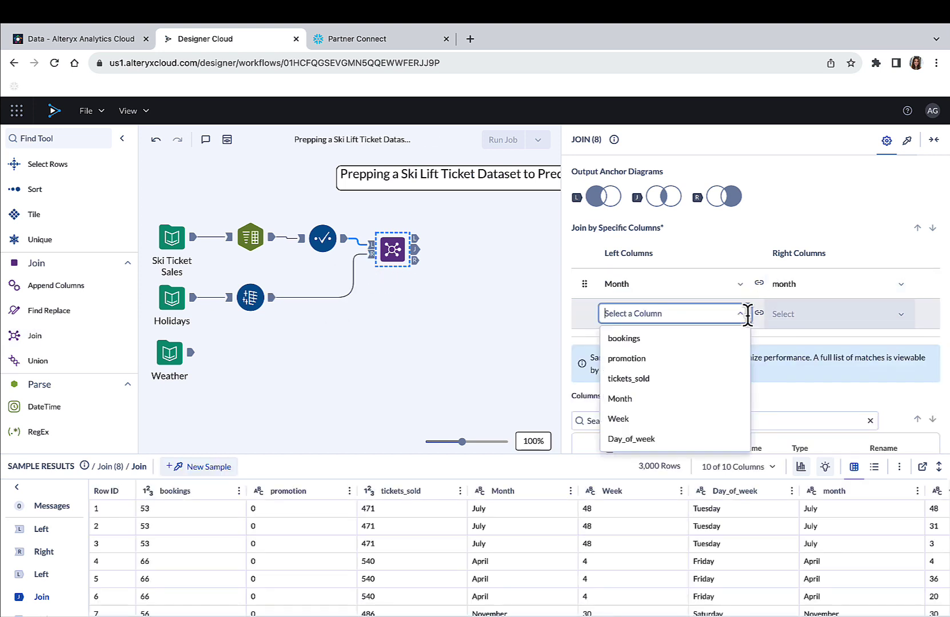
{"action": "left_click", "coordinate": [632, 420]}
{"action": "left_click", "coordinate": [742, 344]}
{"action": "left_click", "coordinate": [651, 469]}
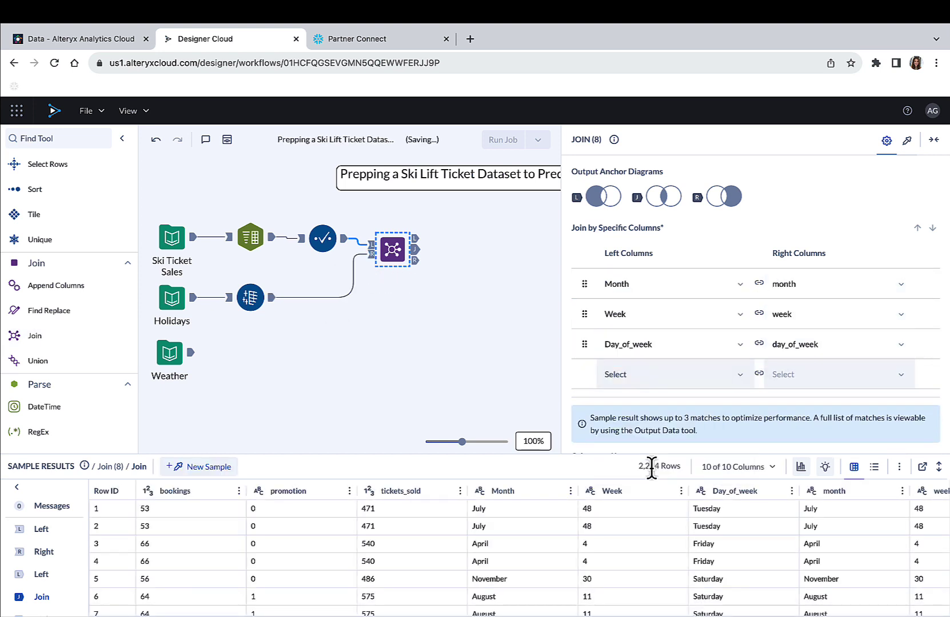
- Join the first Join's matched rows with Weather on Month, Week and Day_of_week, and move the new Join tool farther down the canvas
{"action": "left_click_drag", "start_coordinate": [55, 341], "coordinate": [465, 266]}
{"action": "left_click_drag", "start_coordinate": [191, 352], "coordinate": [443, 276]}
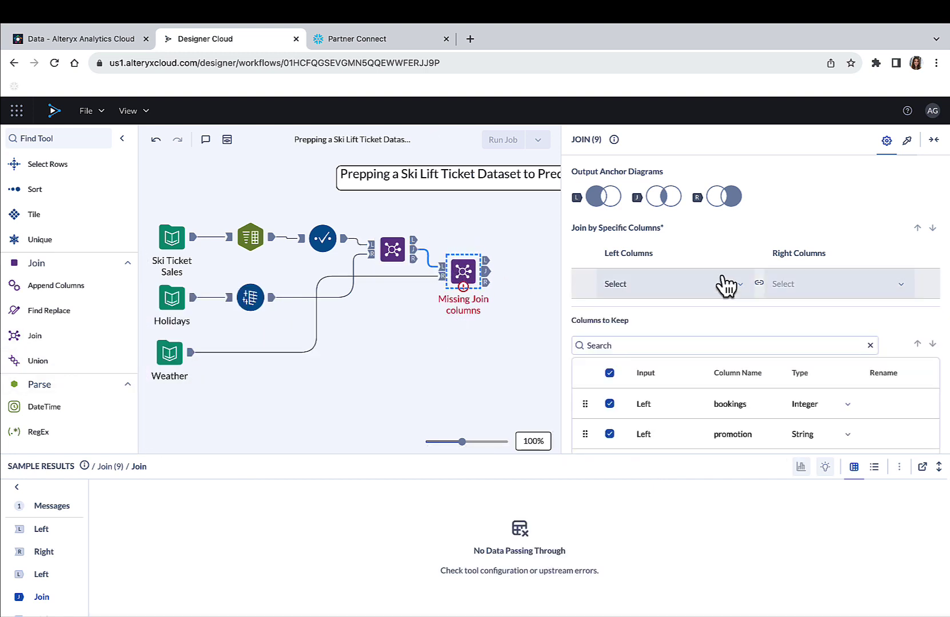
{"action": "left_click", "coordinate": [737, 285]}
{"action": "left_click", "coordinate": [686, 367]}
{"action": "left_click", "coordinate": [740, 316]}
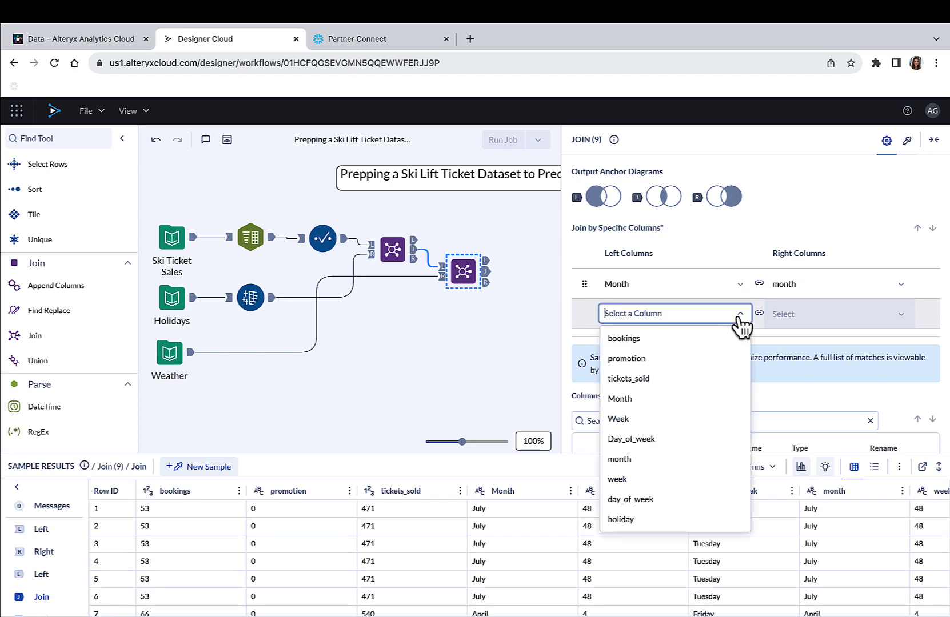
{"action": "left_click", "coordinate": [686, 419]}
{"action": "left_click", "coordinate": [741, 344]}
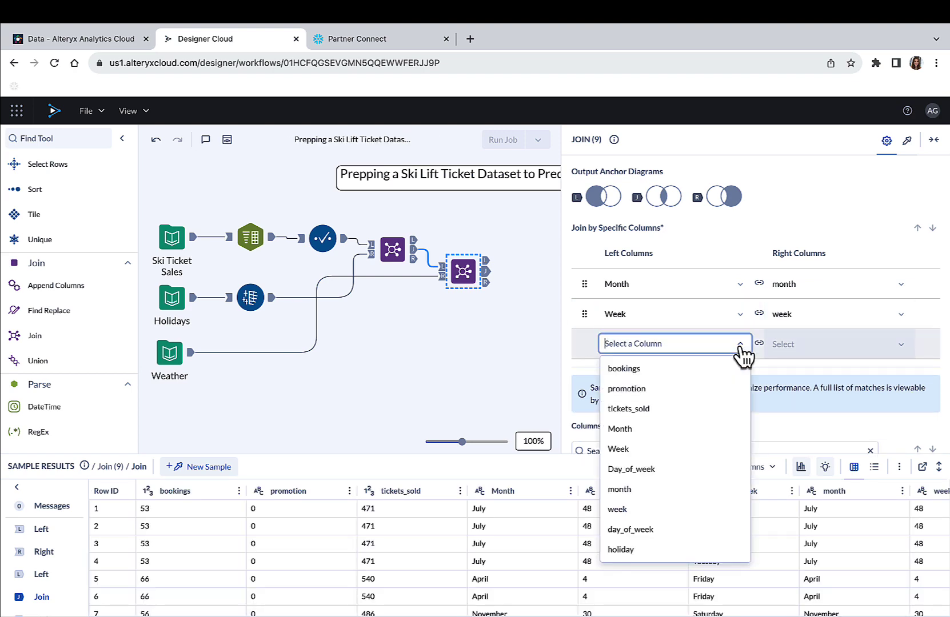
{"action": "left_click", "coordinate": [634, 469]}
{"action": "left_click", "coordinate": [516, 351]}
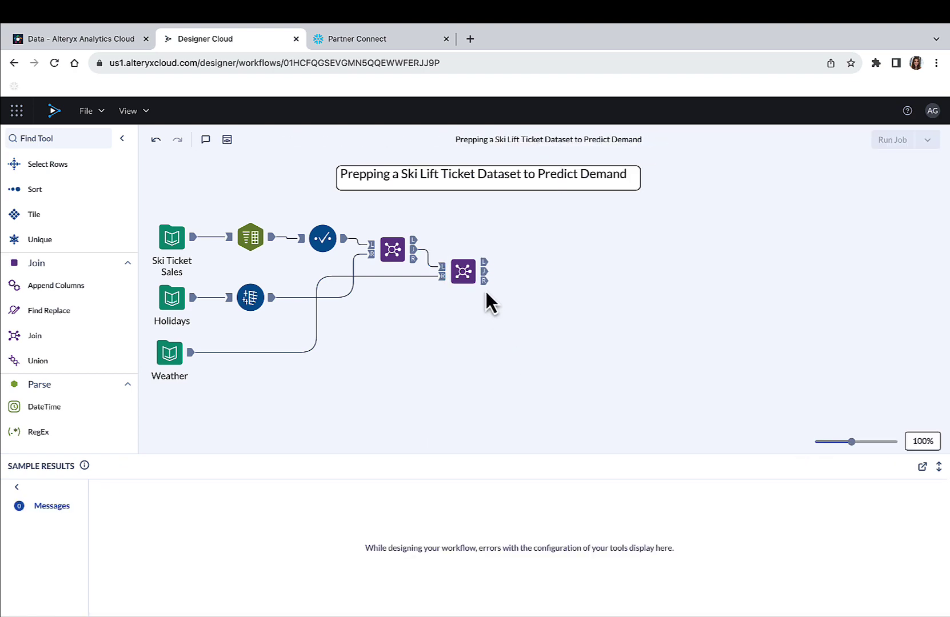
{"action": "left_click_drag", "start_coordinate": [472, 280], "coordinate": [498, 311]}
{"action": "left_click", "coordinate": [249, 319]}
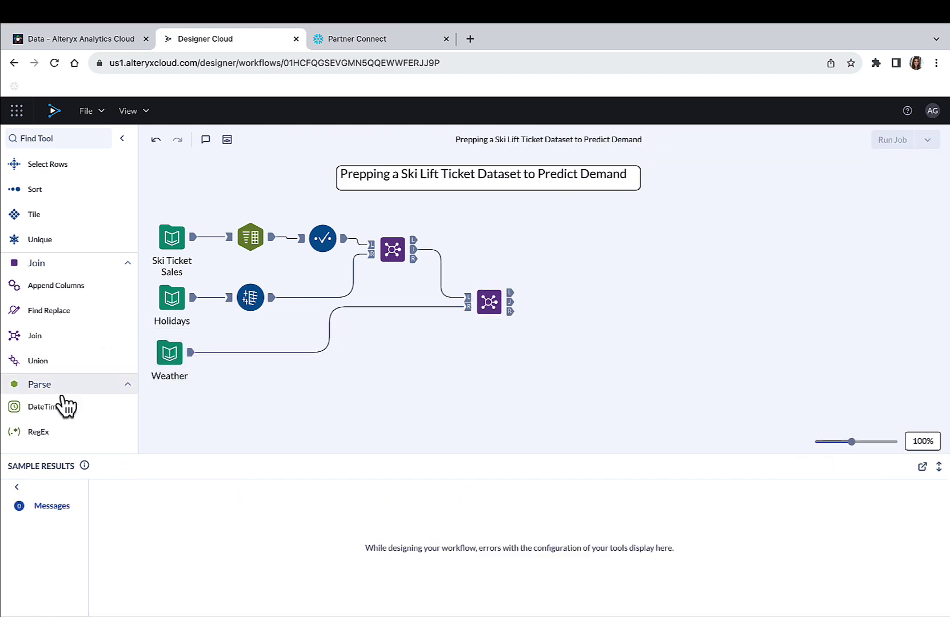
- Add a Filter after the second Join's matched output that keeps rows where holiday Equals True
{"action": "scroll", "coordinate": [74, 332], "scroll_direction": "down", "scroll_amount": 3}
{"action": "scroll", "coordinate": [76, 347], "scroll_direction": "up", "scroll_amount": 6}
{"action": "scroll", "coordinate": [69, 297], "scroll_direction": "up", "scroll_amount": 2}
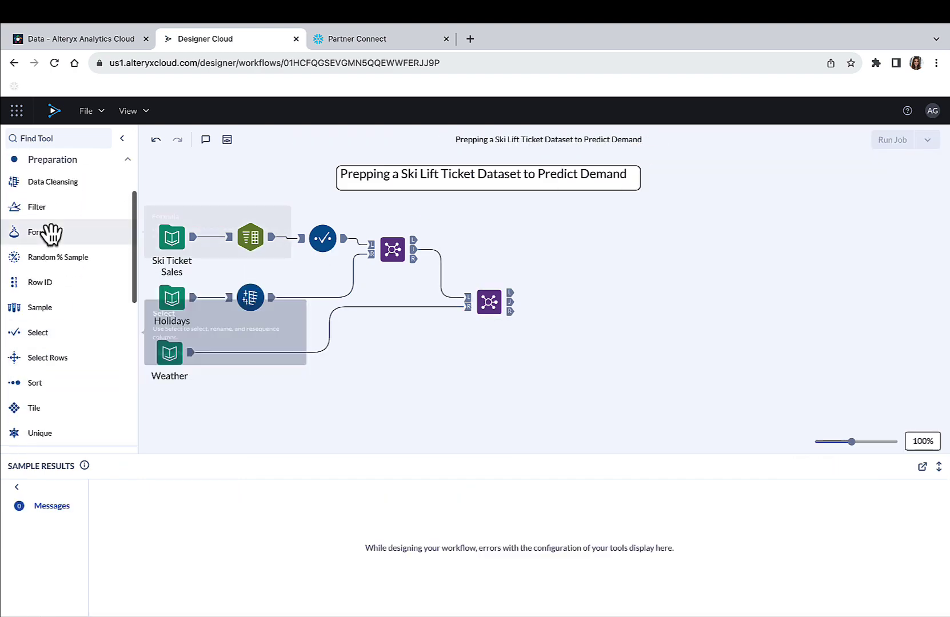
{"action": "left_click_drag", "start_coordinate": [36, 207], "coordinate": [563, 303]}
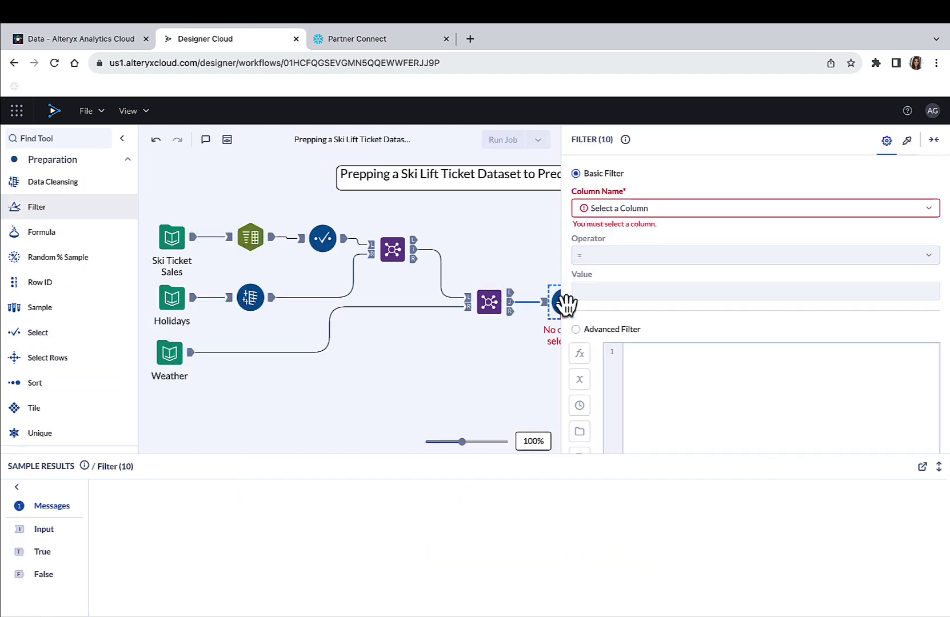
{"action": "left_click", "coordinate": [931, 210]}
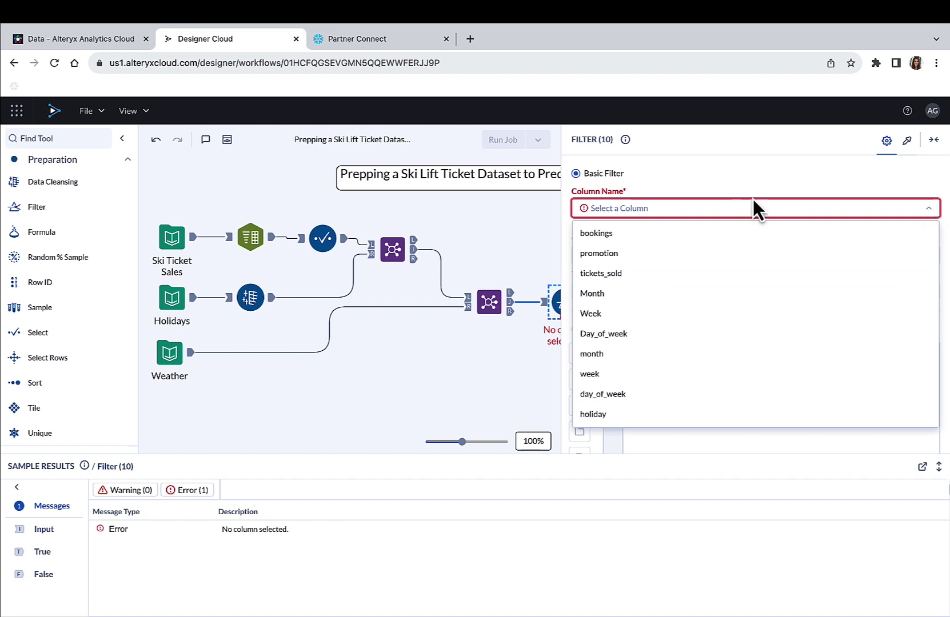
{"action": "left_click", "coordinate": [711, 414]}
{"action": "left_click", "coordinate": [755, 280]}
{"action": "type", "text": "True"}
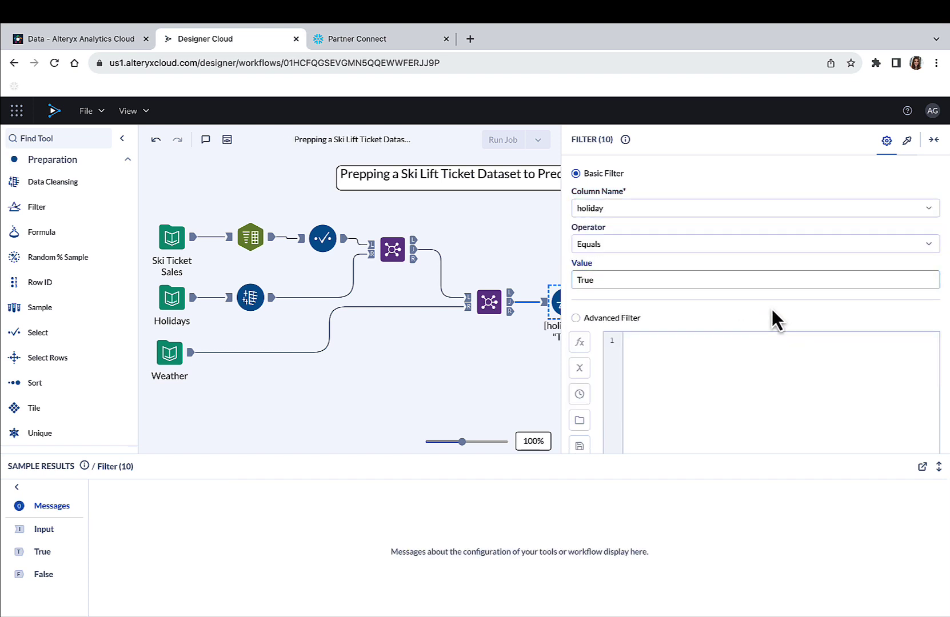
{"action": "left_click", "coordinate": [155, 340]}
- Add a Summarize tool on the Filter's true output, grouping by Month with a Count of bookings
{"action": "scroll", "coordinate": [68, 333], "scroll_direction": "down", "scroll_amount": 5}
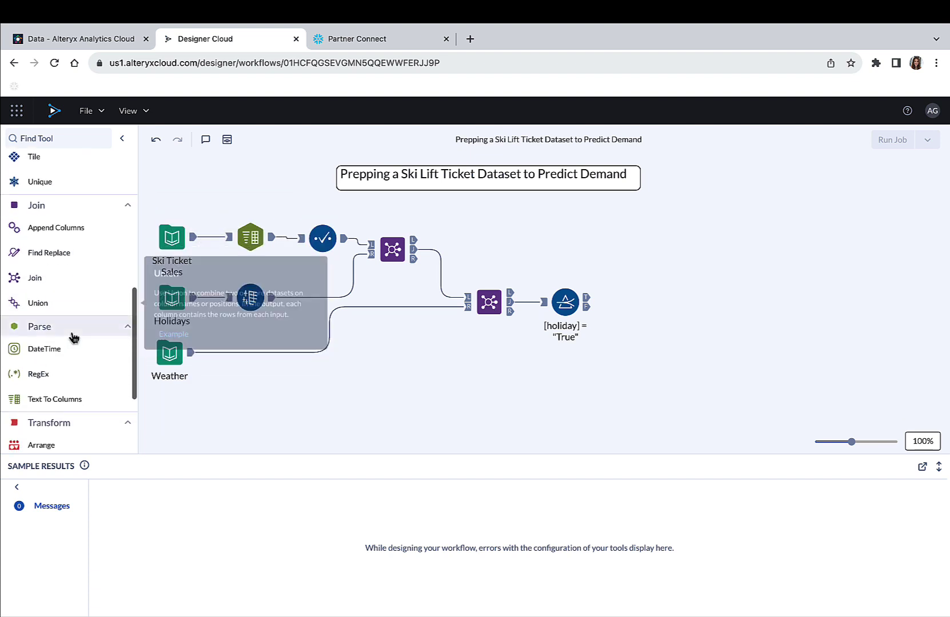
{"action": "scroll", "coordinate": [73, 338], "scroll_direction": "down", "scroll_amount": 5}
{"action": "left_click_drag", "start_coordinate": [49, 388], "coordinate": [677, 301]}
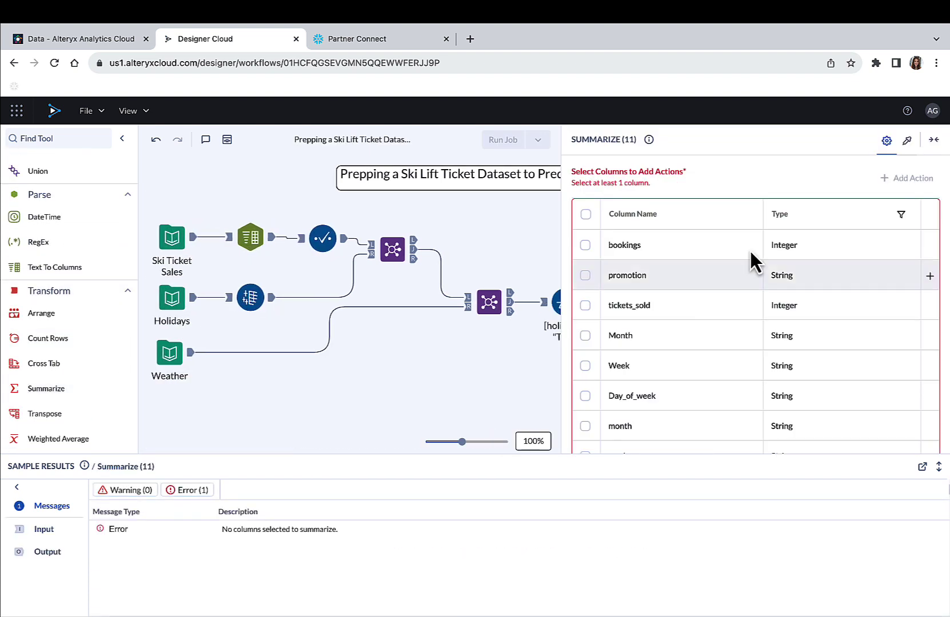
{"action": "left_click", "coordinate": [930, 336]}
{"action": "left_click", "coordinate": [929, 239]}
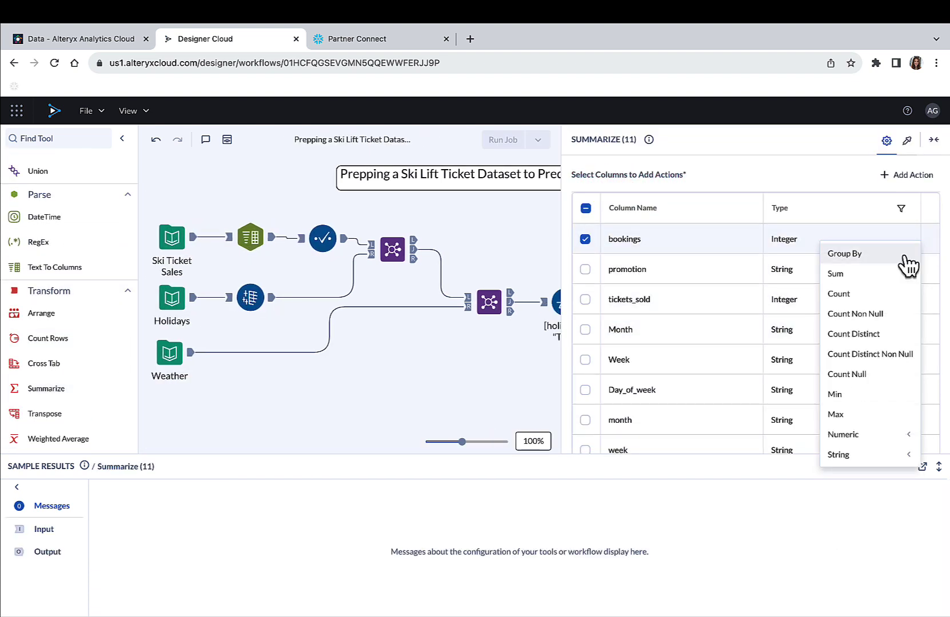
{"action": "left_click", "coordinate": [906, 274]}
{"action": "left_click", "coordinate": [513, 388]}
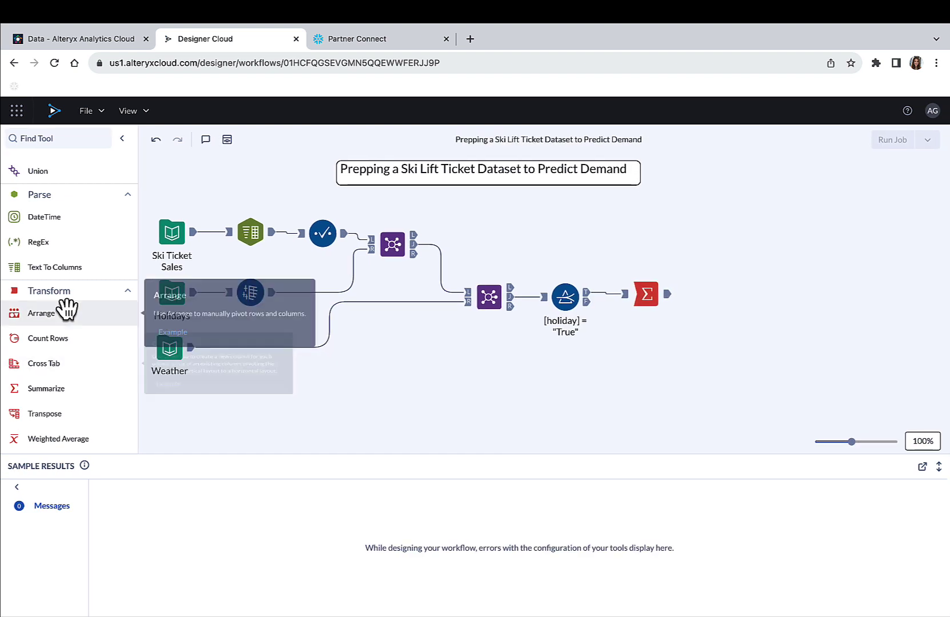
- Add a Sort tool after Summarize, order Count as Descending, and view the sorted output
{"action": "scroll", "coordinate": [68, 331], "scroll_direction": "up", "scroll_amount": 5}
{"action": "left_click_drag", "start_coordinate": [34, 302], "coordinate": [733, 298]}
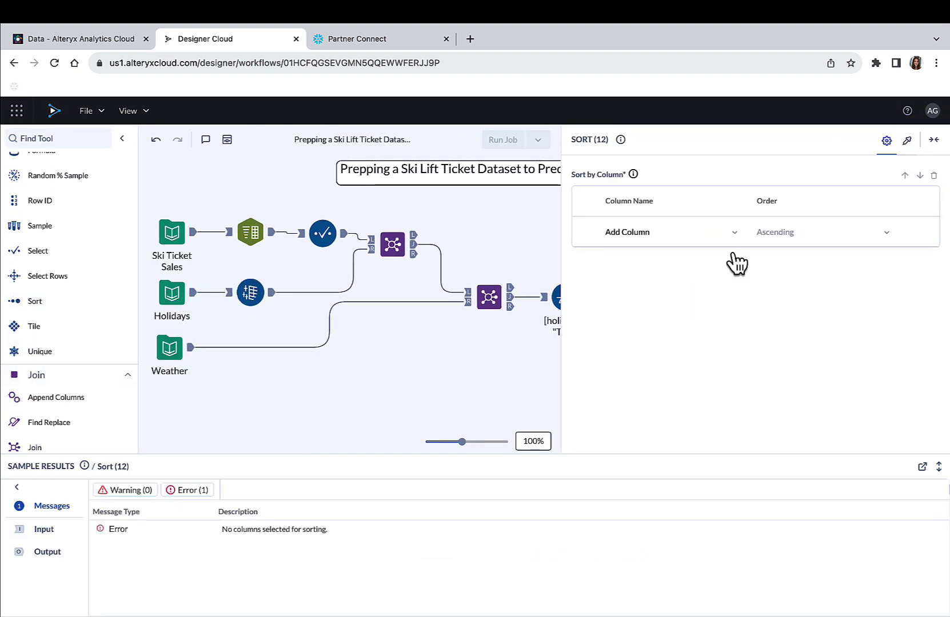
{"action": "left_click", "coordinate": [734, 234]}
{"action": "left_click", "coordinate": [629, 276]}
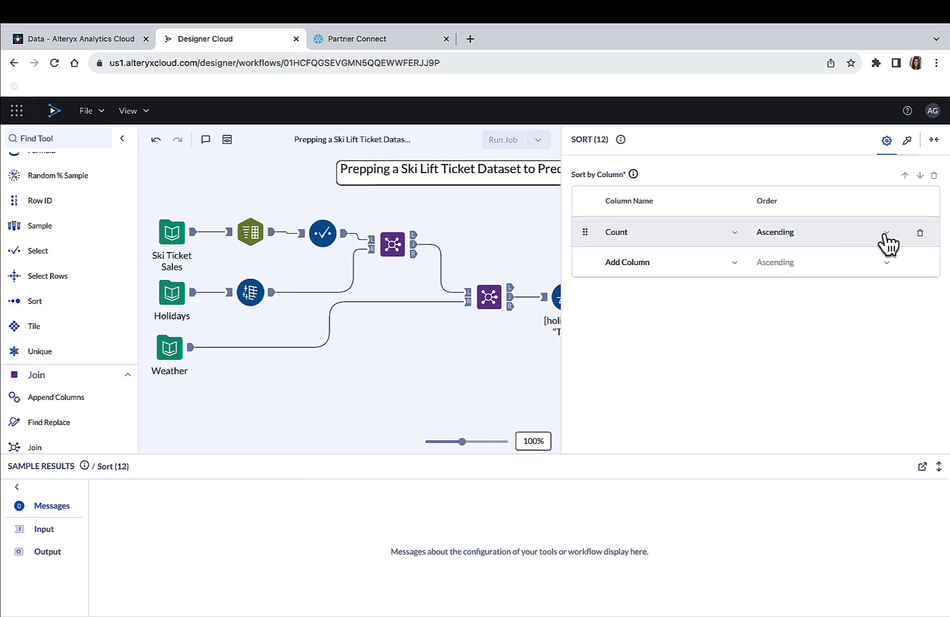
{"action": "left_click", "coordinate": [886, 237]}
{"action": "left_click", "coordinate": [860, 277]}
{"action": "left_click", "coordinate": [558, 346]}
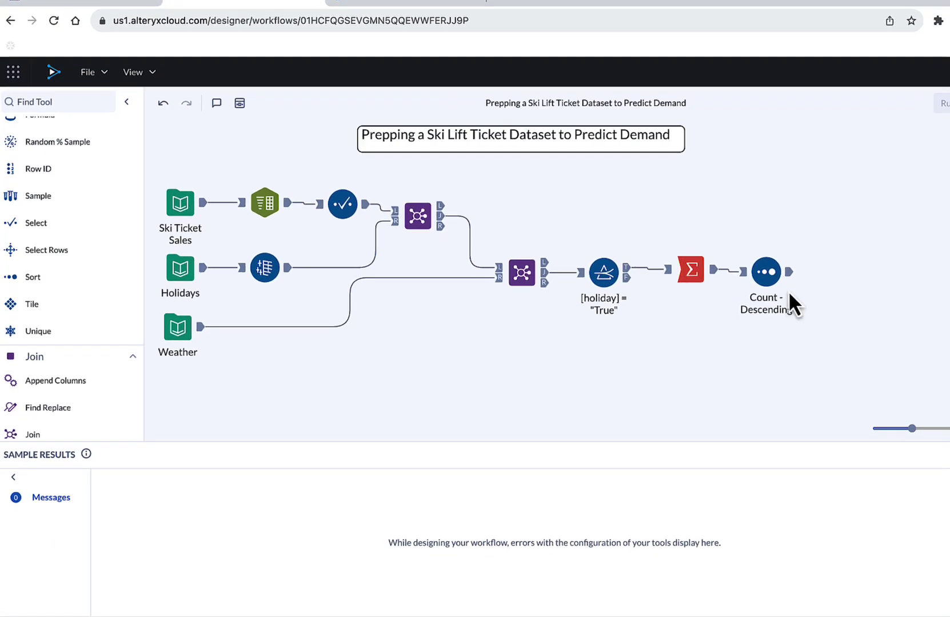
{"action": "left_click", "coordinate": [767, 272]}
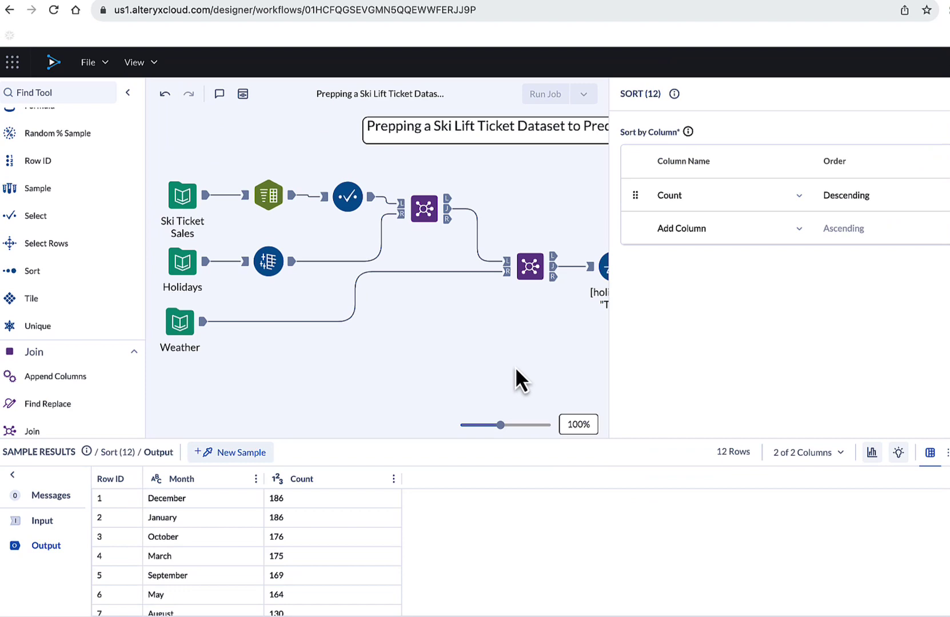
{"action": "left_click", "coordinate": [515, 375]}
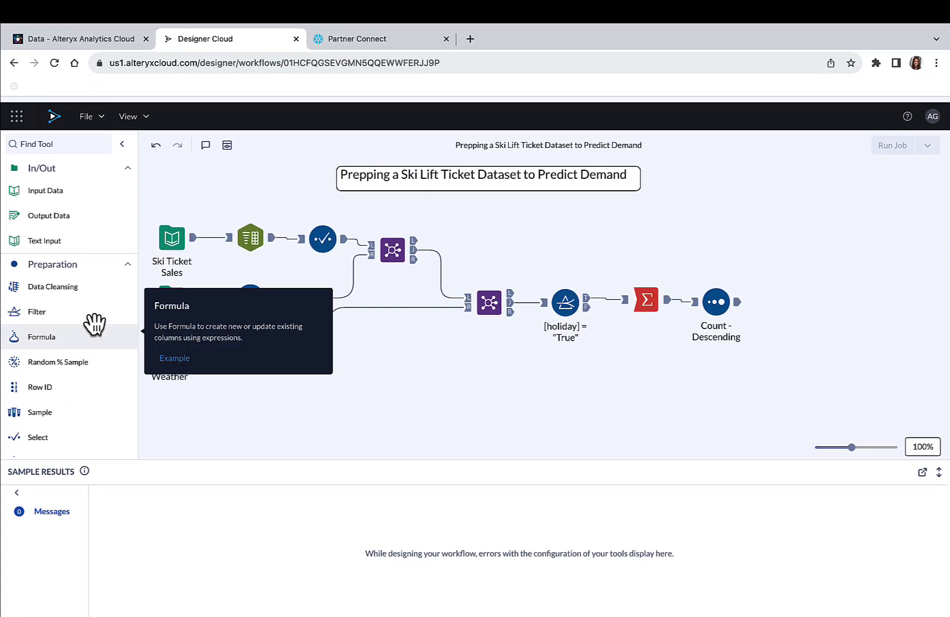
- Attach an Output Data tool to the second Join's matched output and choose the Demo_Snowflake connection
{"action": "left_click_drag", "start_coordinate": [66, 214], "coordinate": [587, 303]}
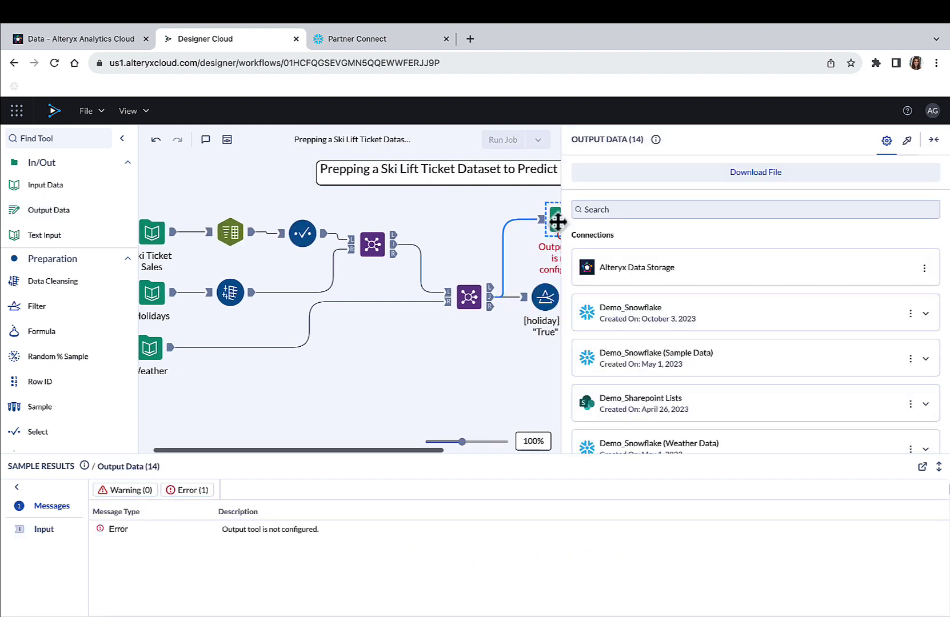
{"action": "scroll", "coordinate": [824, 351], "scroll_direction": "down", "scroll_amount": 4}
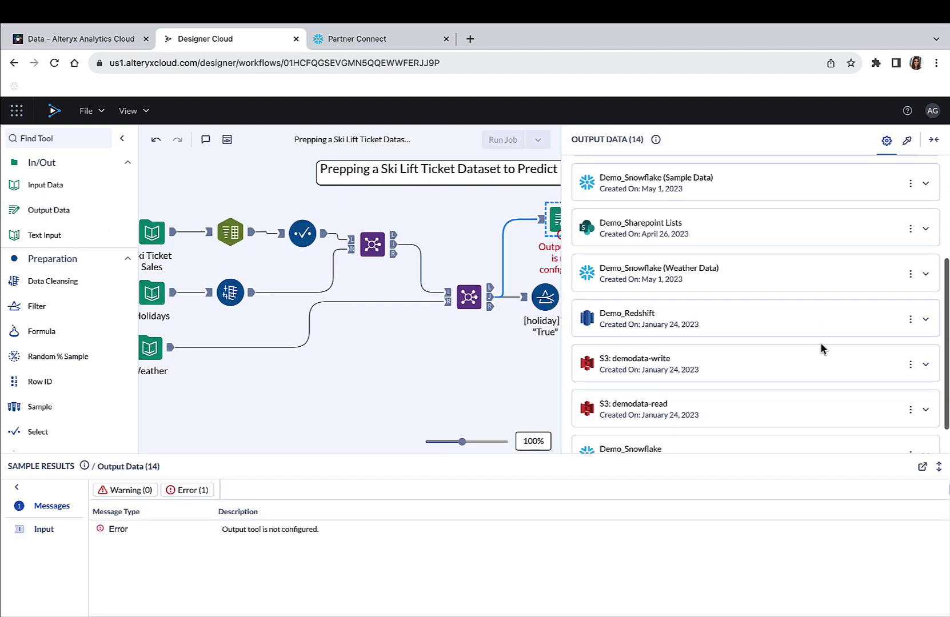
{"action": "left_click", "coordinate": [787, 423]}
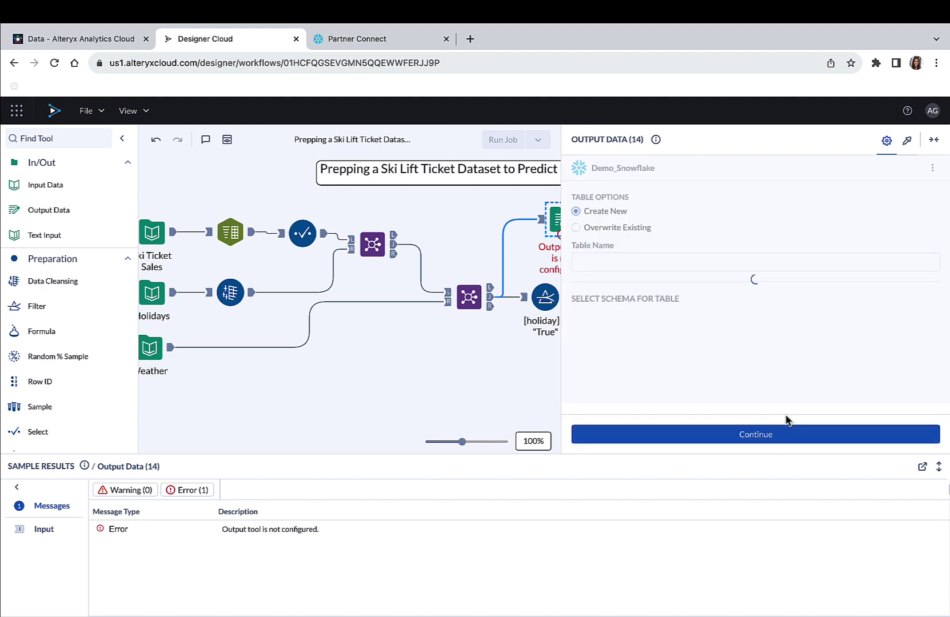
- Configure the output to create a new table named ag_ski_bookings in the RESULT schema
{"action": "left_click", "coordinate": [605, 263]}
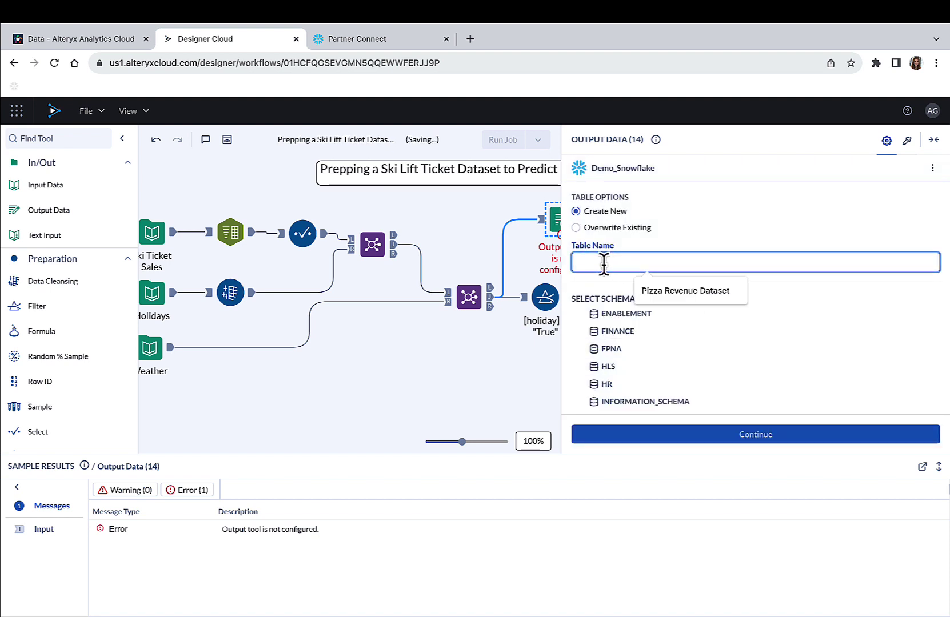
{"action": "type", "text": "ag_ski_bookings"}
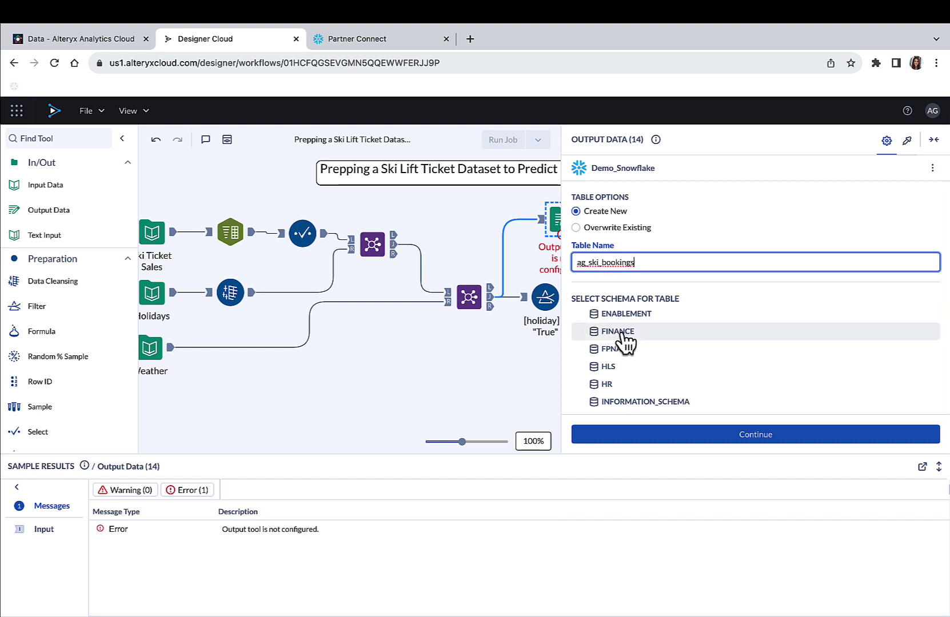
{"action": "scroll", "coordinate": [725, 364], "scroll_direction": "down", "scroll_amount": 3}
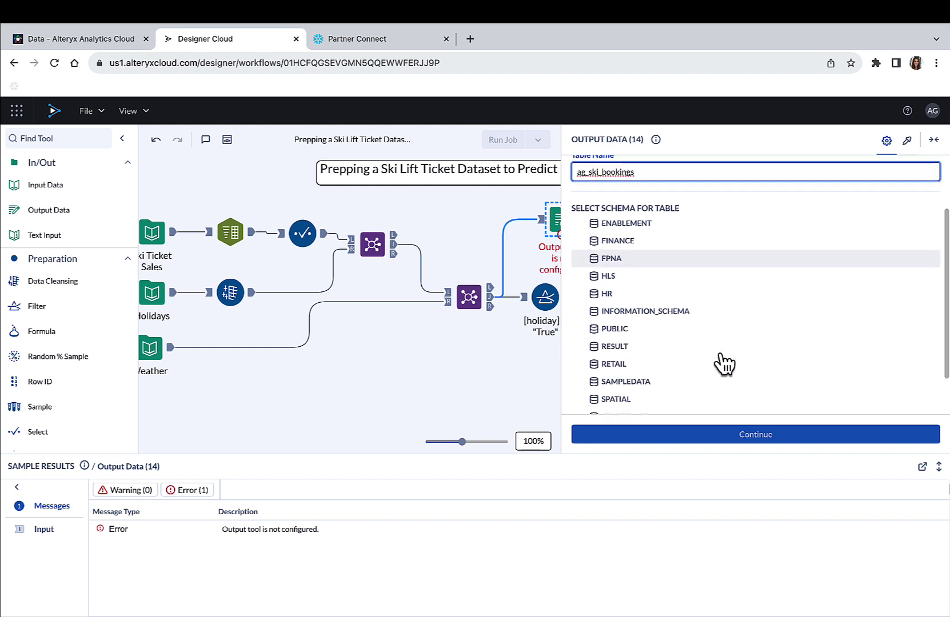
{"action": "scroll", "coordinate": [719, 363], "scroll_direction": "down", "scroll_amount": 1}
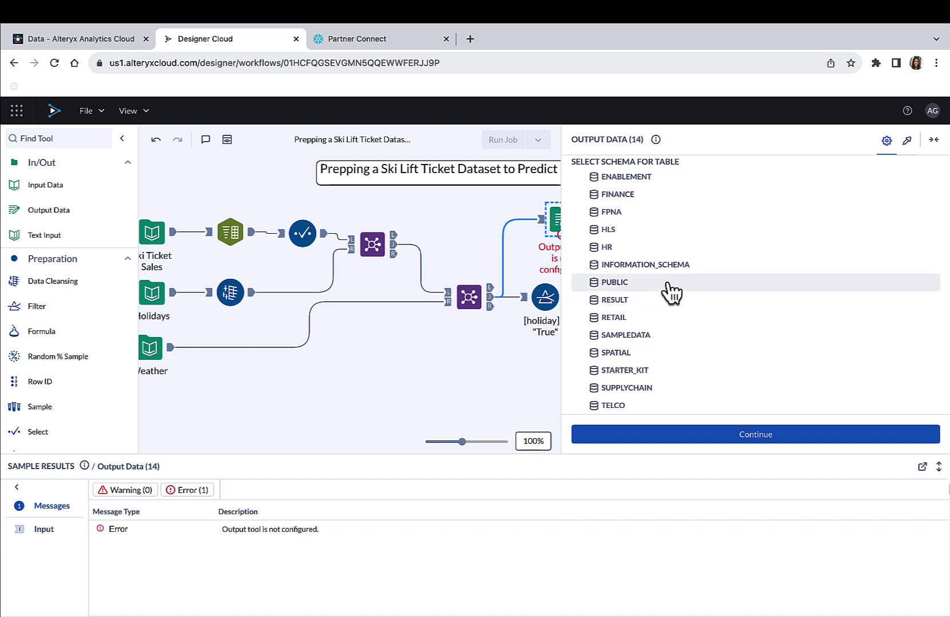
{"action": "left_click", "coordinate": [669, 303]}
{"action": "left_click", "coordinate": [756, 435]}
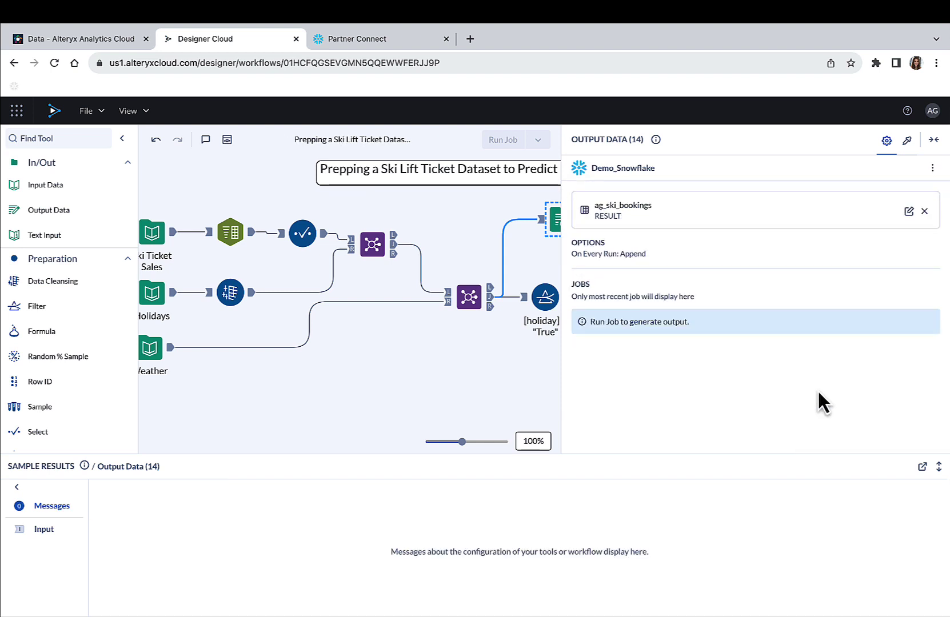
{"action": "left_click", "coordinate": [534, 377]}
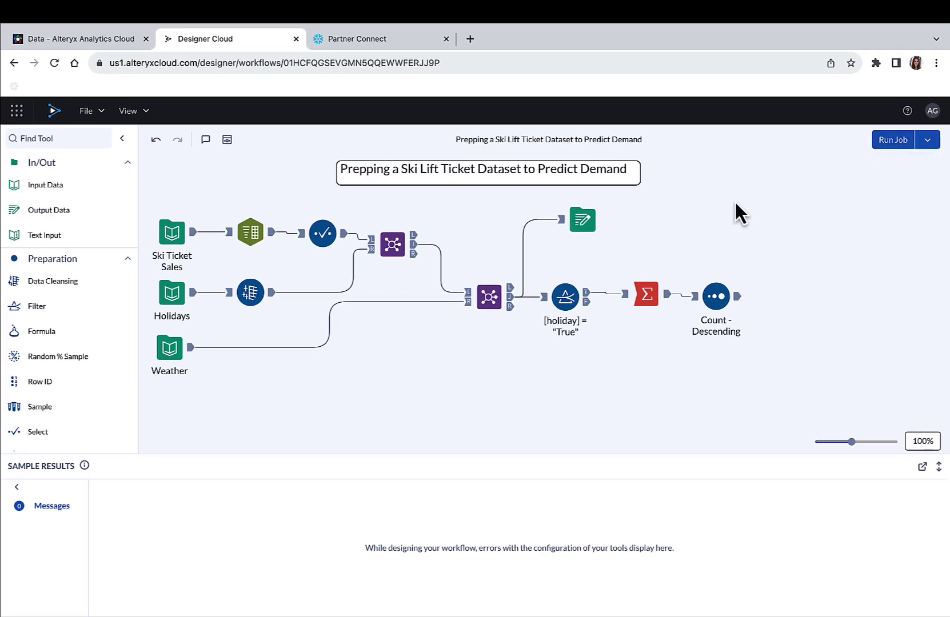
- Switch to the Analytics Cloud page and open the overview of the most recent Prep Ski Booking Dataset job
{"action": "left_click", "coordinate": [120, 40]}
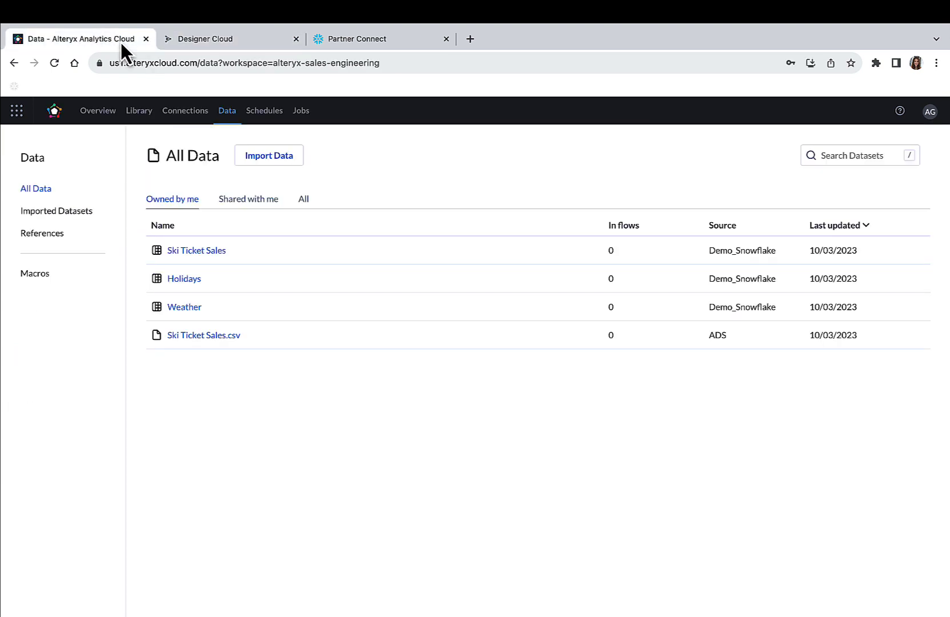
{"action": "left_click", "coordinate": [304, 114]}
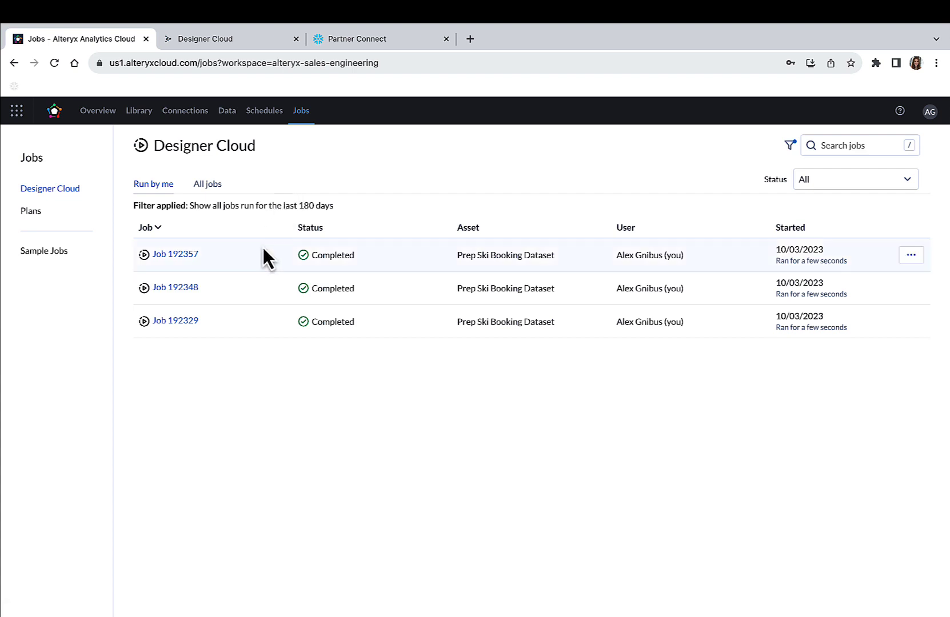
{"action": "left_click", "coordinate": [258, 257]}
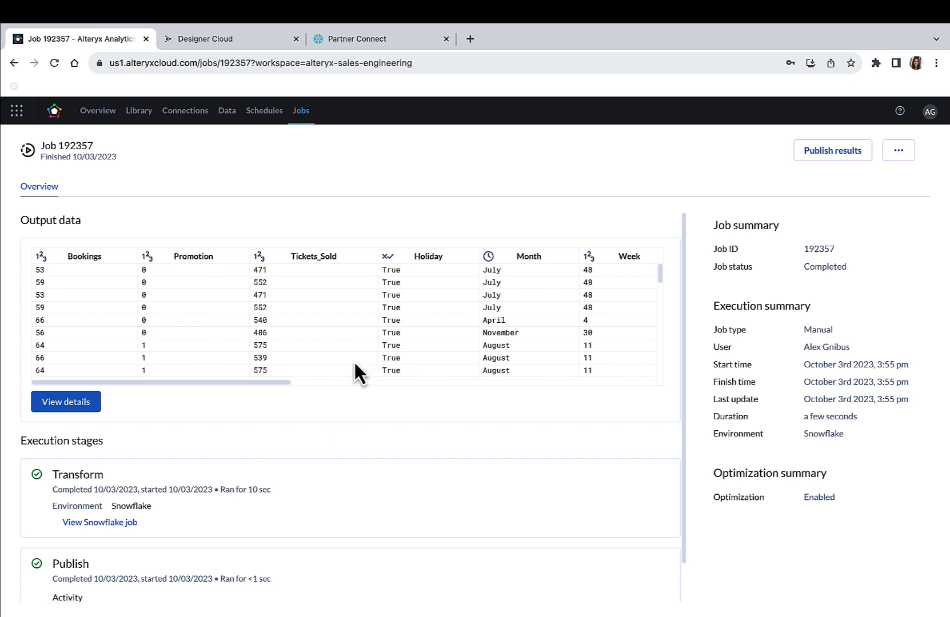
- Switch to Snowflake and preview the data of the AG_Ski_Bookings table in the ALTERYX_DEMO database's RESULT schema
{"action": "left_click", "coordinate": [401, 40]}
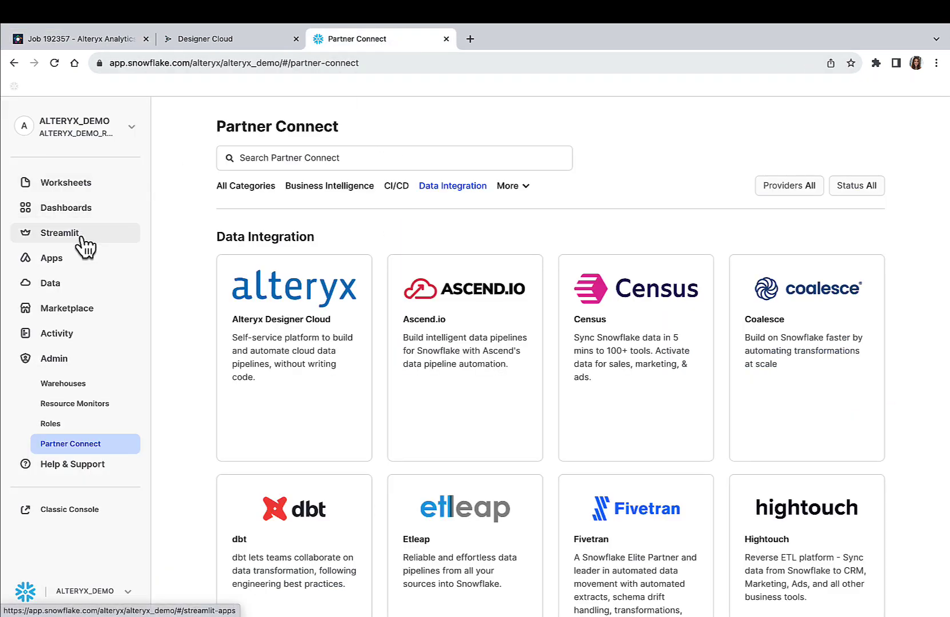
{"action": "left_click", "coordinate": [79, 290]}
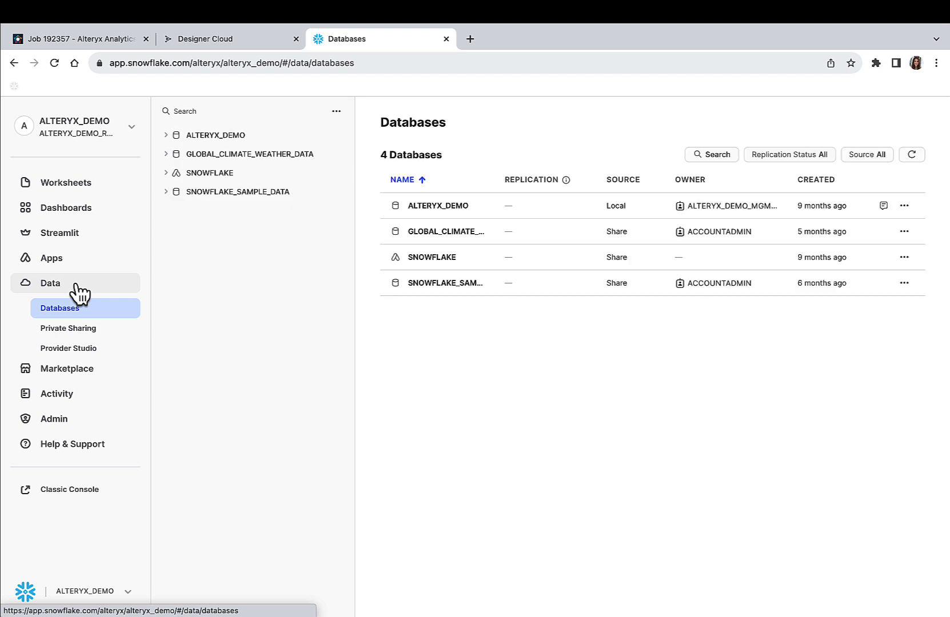
{"action": "left_click", "coordinate": [271, 137]}
{"action": "left_click", "coordinate": [257, 285]}
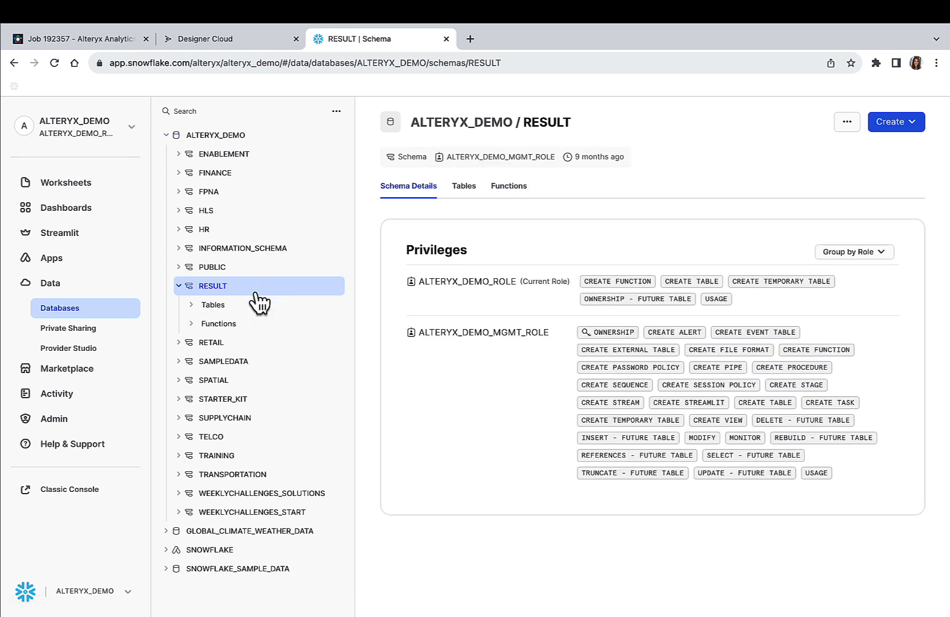
{"action": "left_click", "coordinate": [254, 306]}
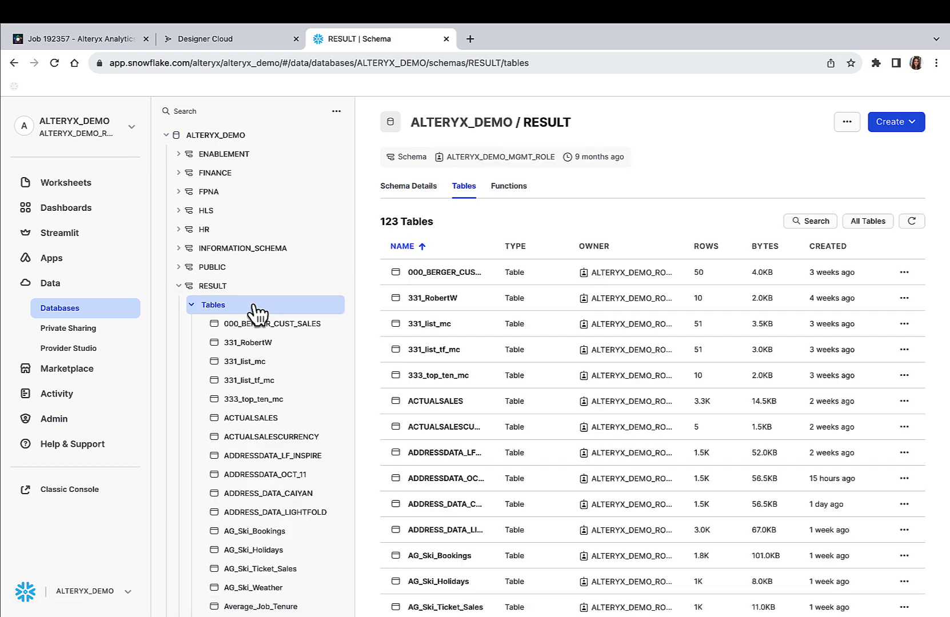
{"action": "left_click", "coordinate": [286, 533]}
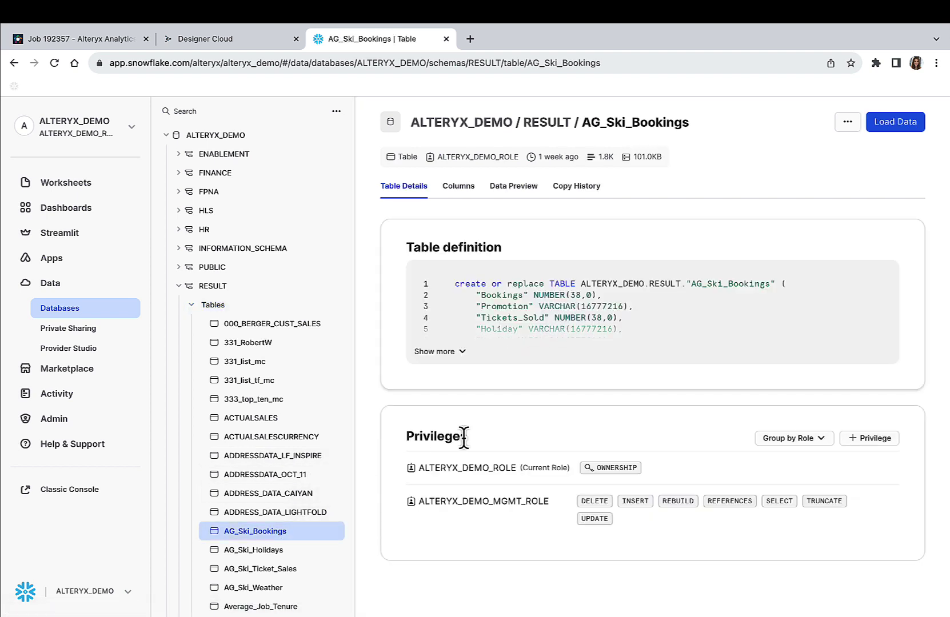
{"action": "left_click", "coordinate": [526, 196]}
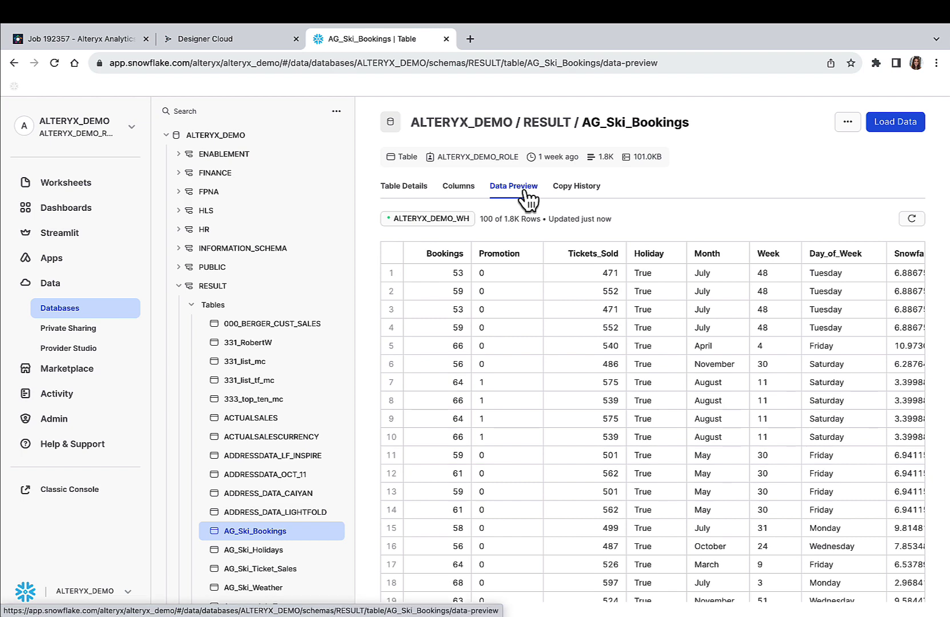